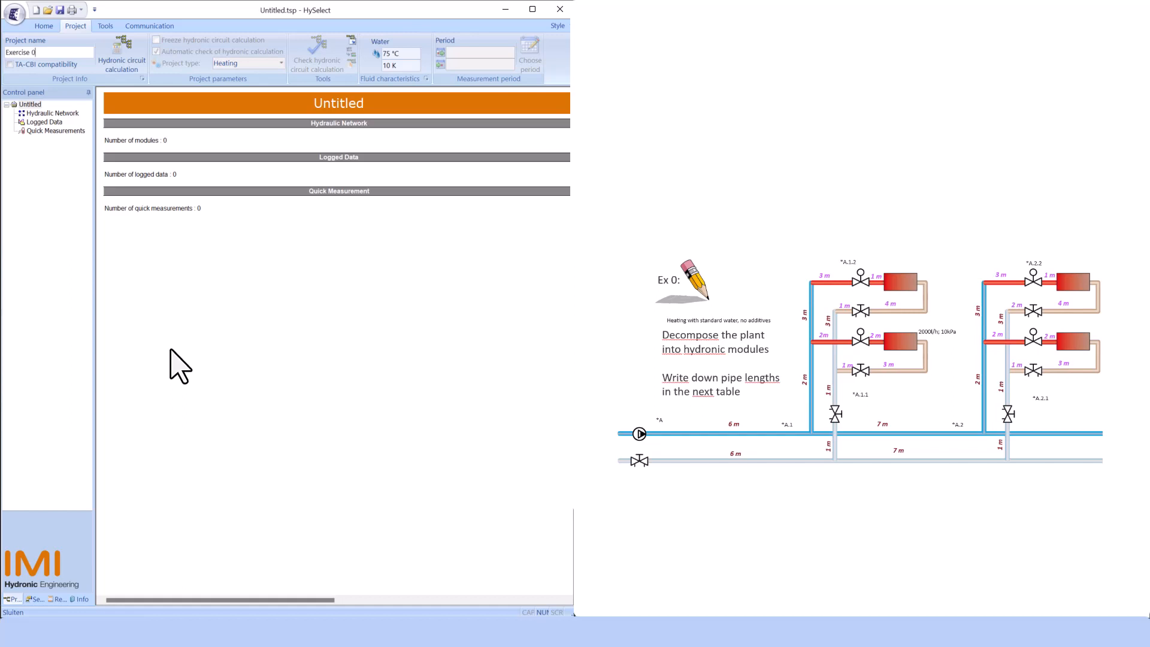
Enable hydronic circuit calculation and accept the project's fluid characteristics: 75 °C supply temperature, 10 K default DT, no additive
left_click(121, 52)
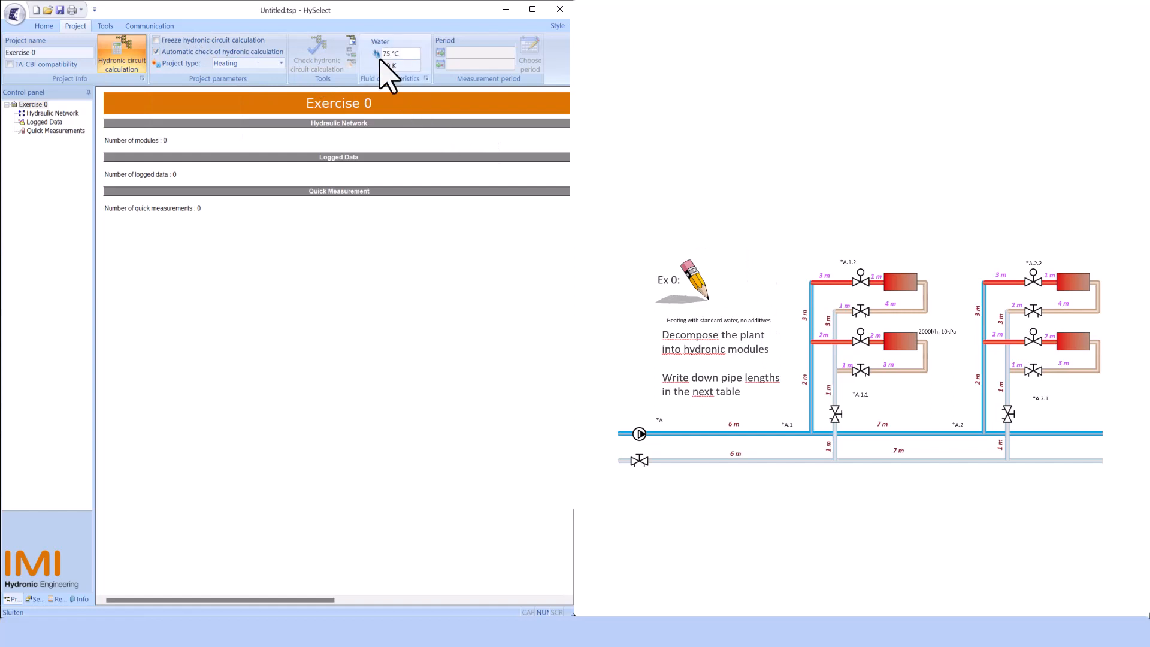
left_click(426, 79)
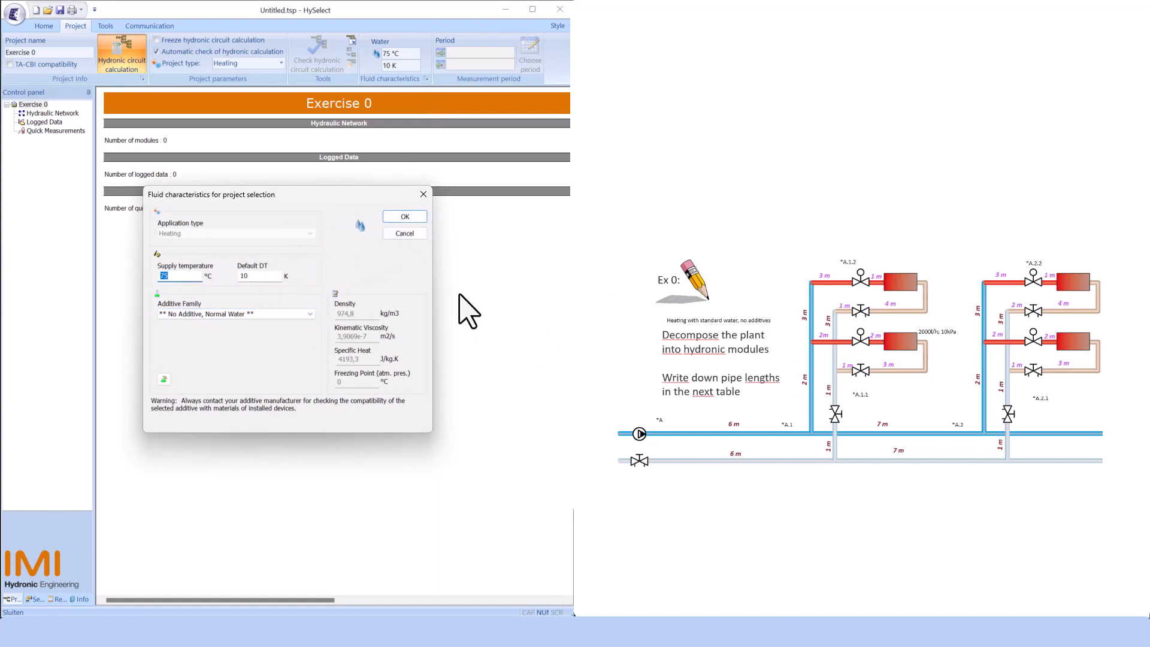
left_click(400, 217)
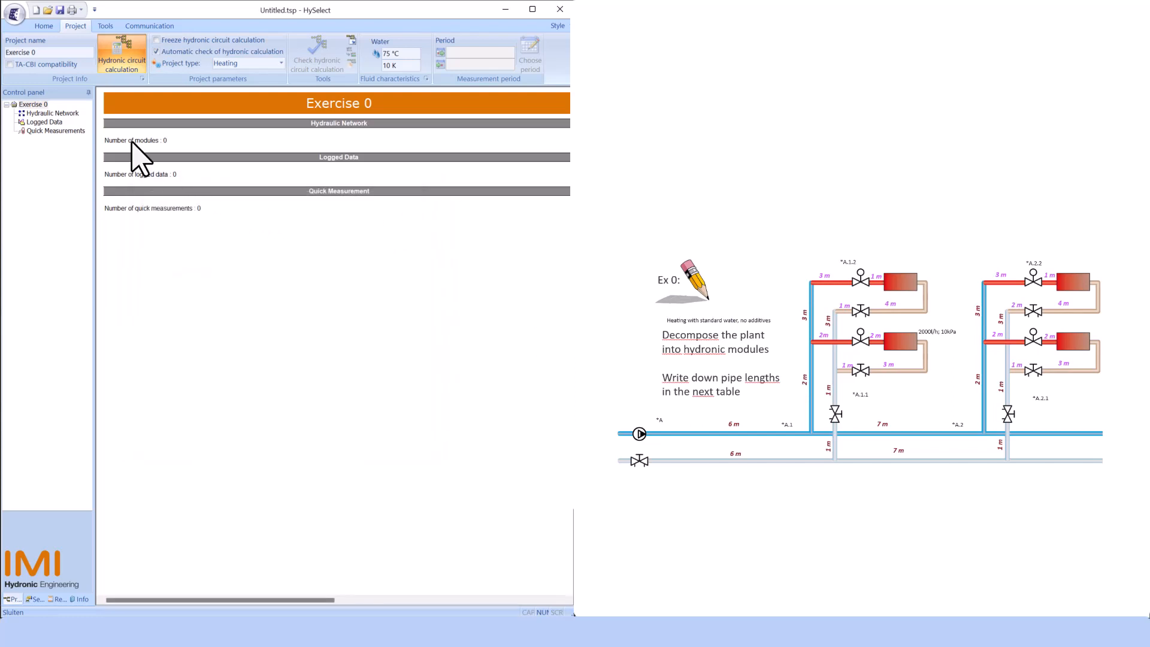
Add a manually balanced pump circuit as the first module of the hydraulic network
left_click(66, 114)
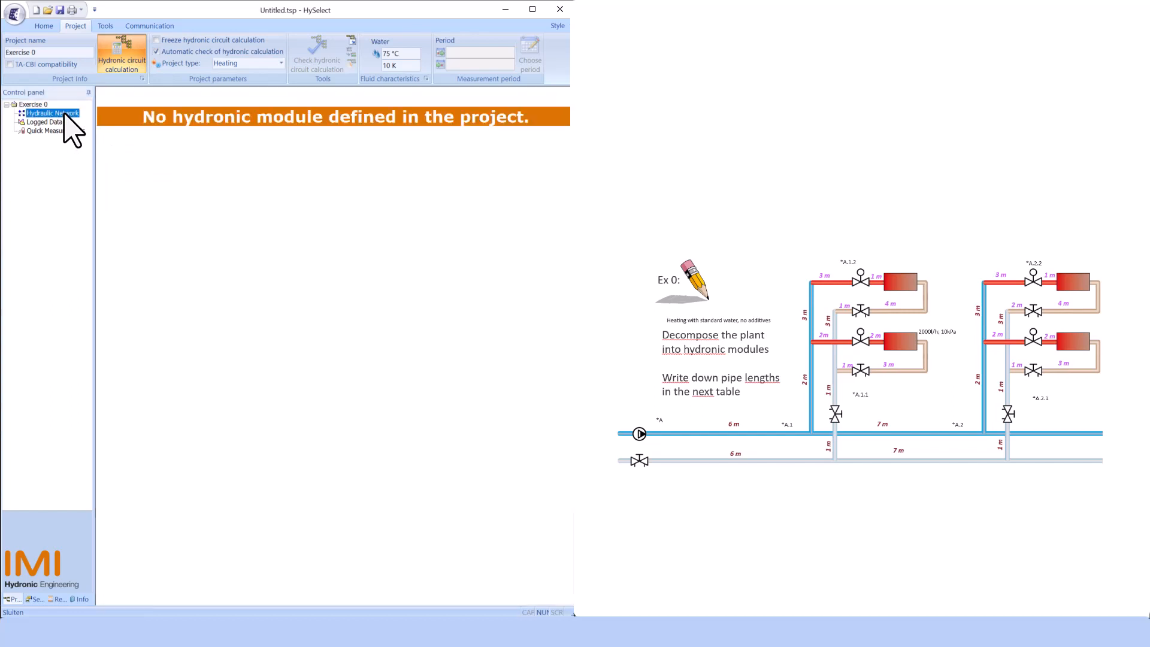
right_click(66, 114)
left_click(89, 125)
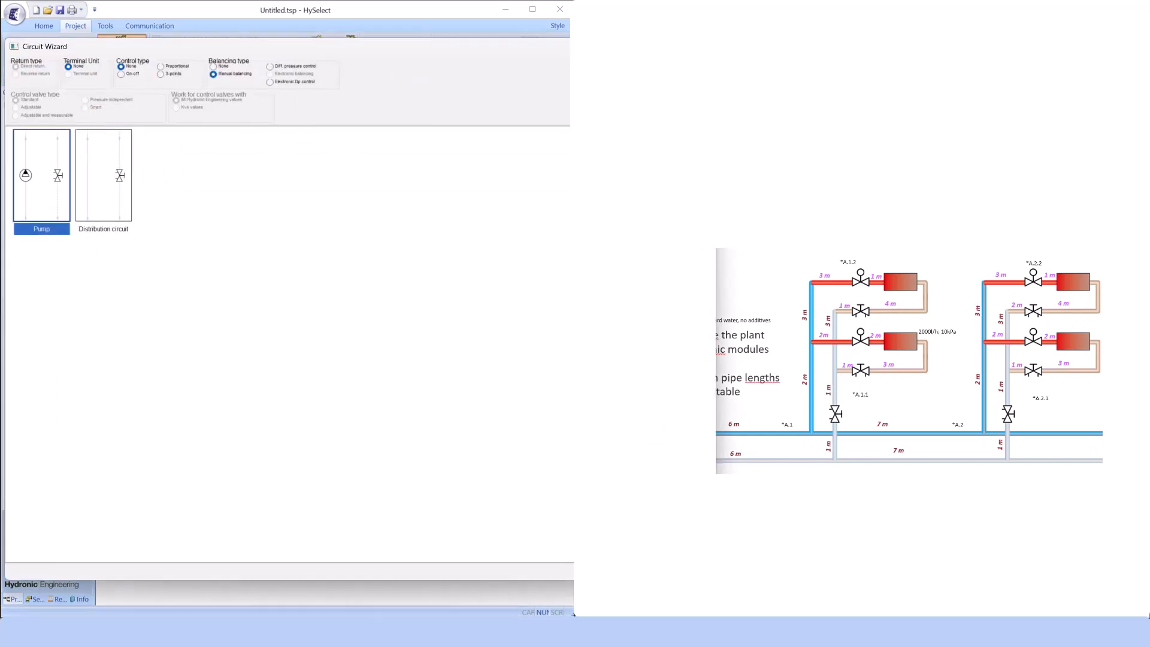
left_click_drag(714, 521, 532, 533)
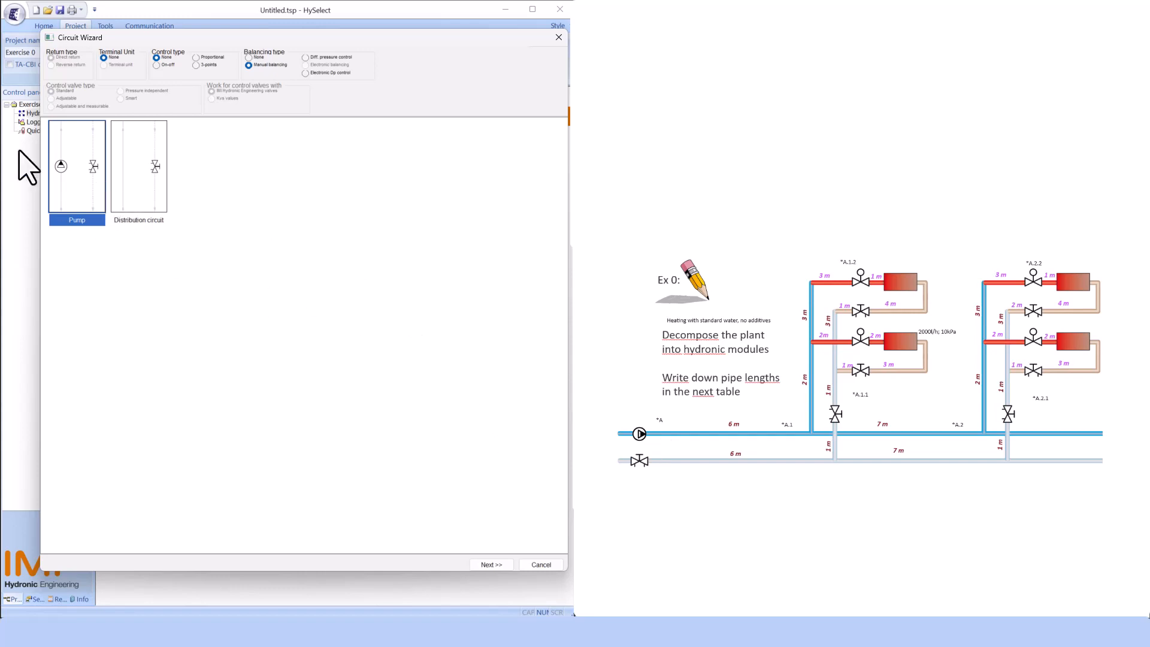
left_click(492, 565)
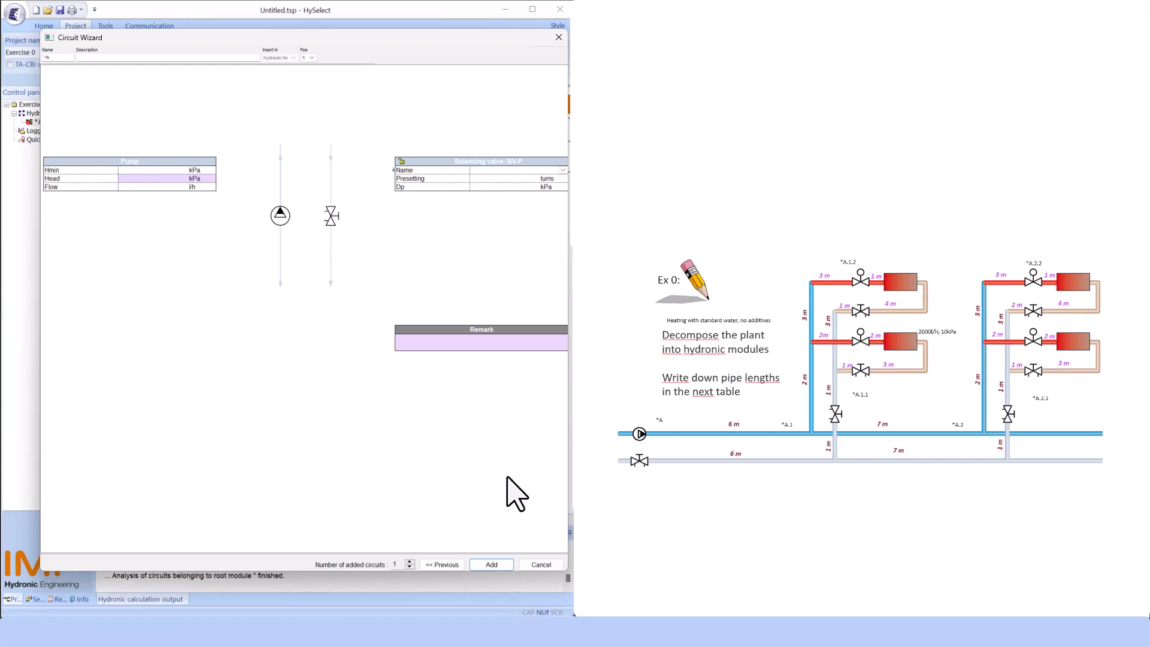
left_click(501, 566)
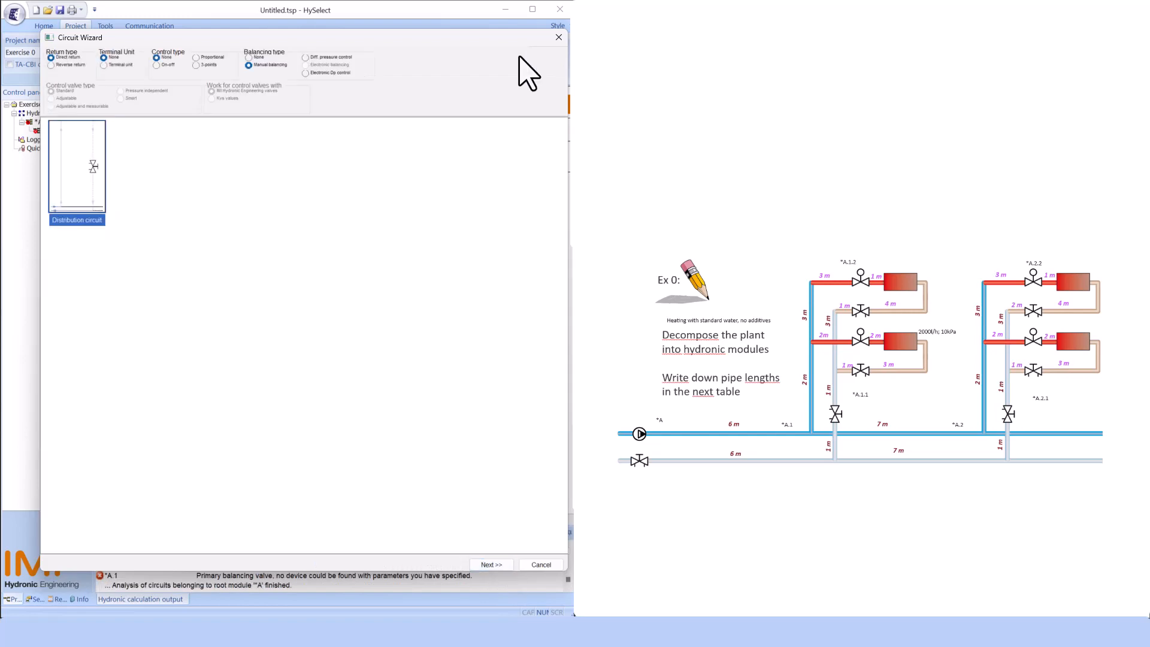
Add a direct-return distribution circuit described as Riser 1 under the pump, with a 12 m distribution pipe
left_click_drag(168, 35, 211, 34)
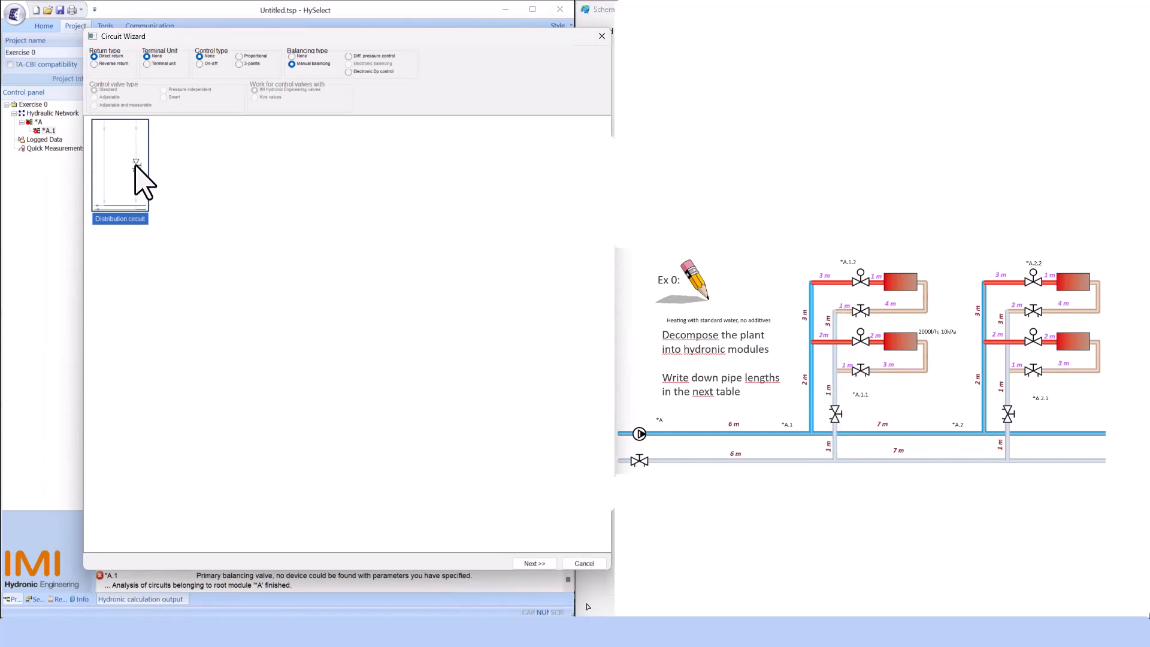
left_click(533, 563)
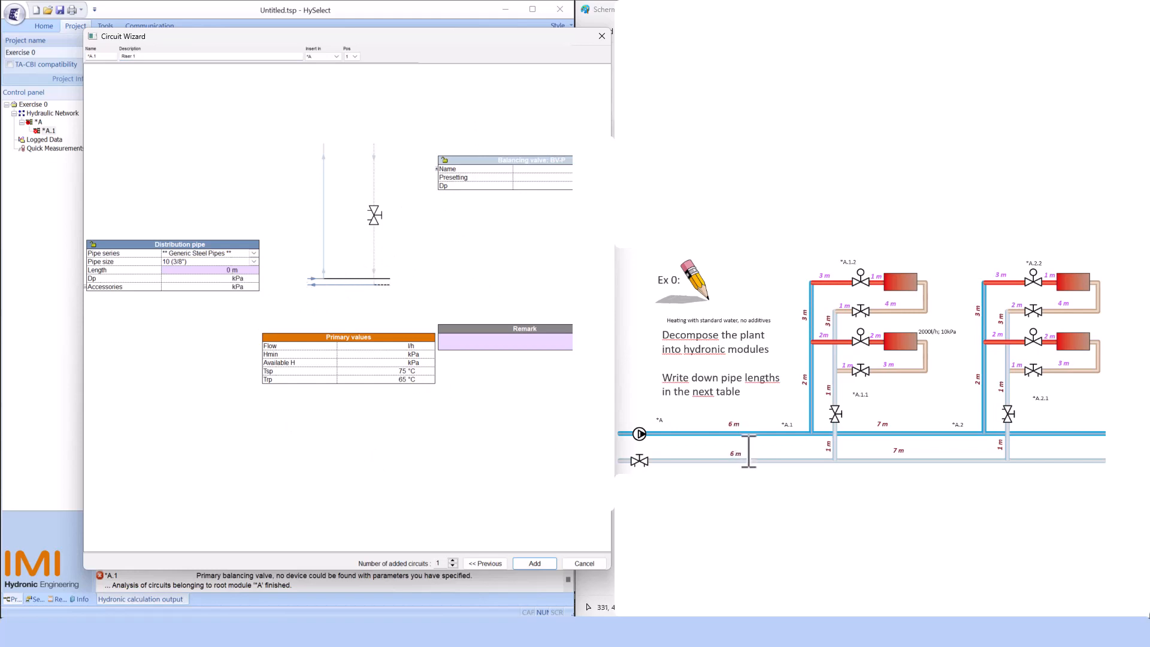
left_click(226, 270)
type("12")
left_click(535, 563)
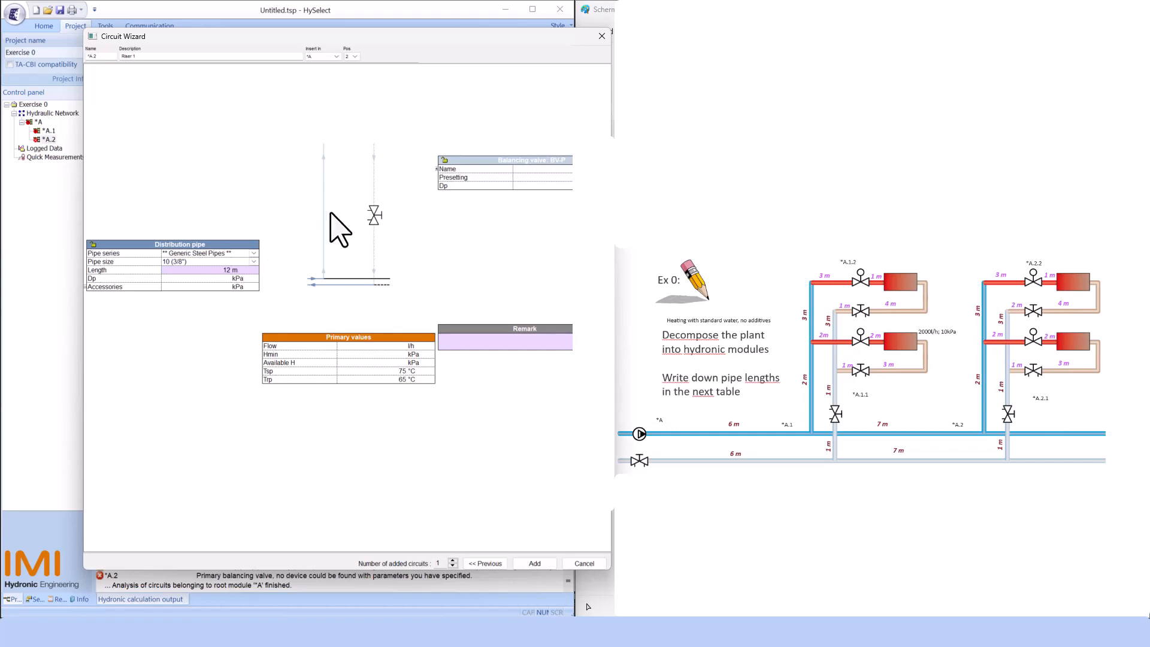
Add a second distribution circuit described as Riser 2 with a 14 m distribution pipe, and finish adding risers
left_click(161, 58)
left_click(229, 270)
left_click(535, 564)
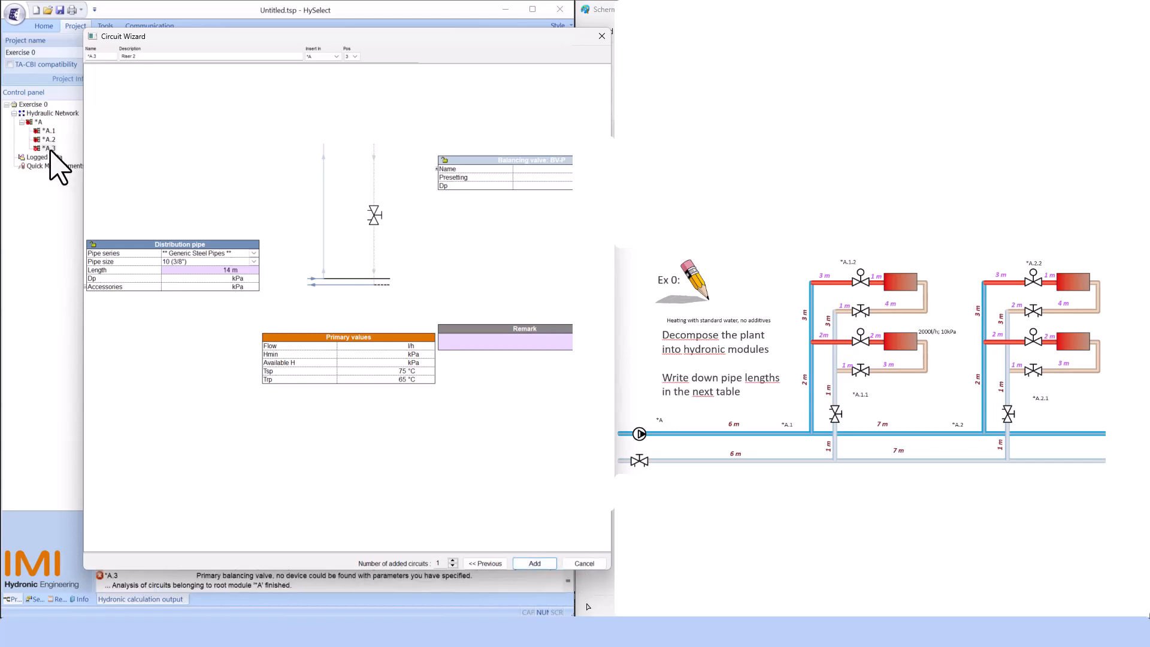
left_click(601, 36)
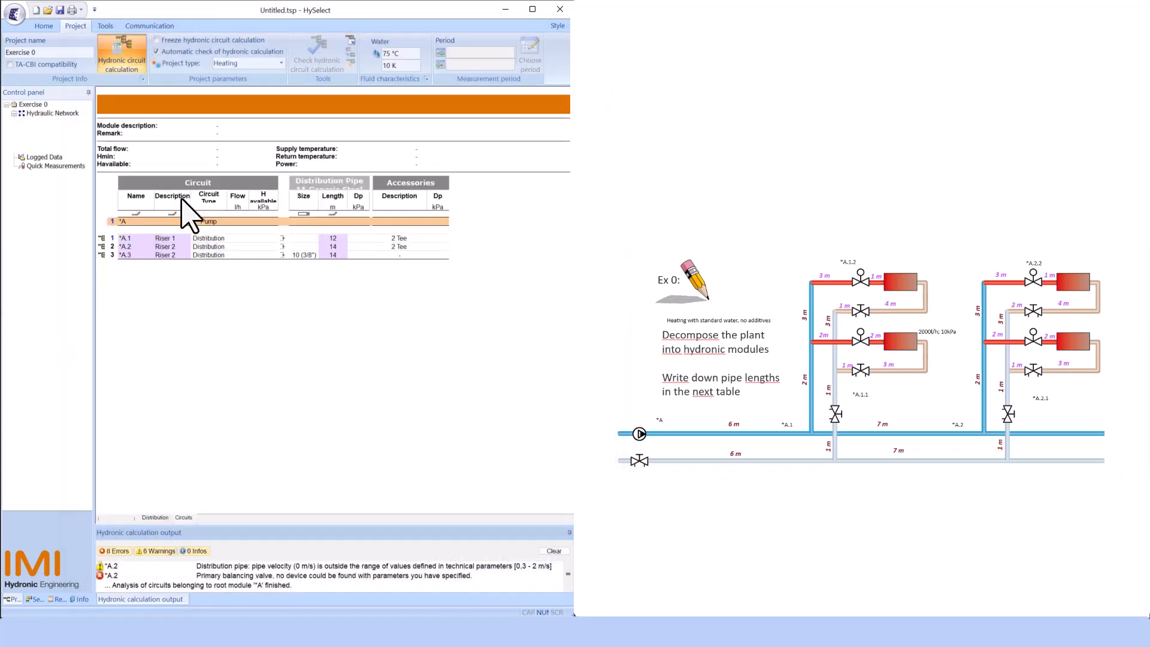
left_click(22, 122)
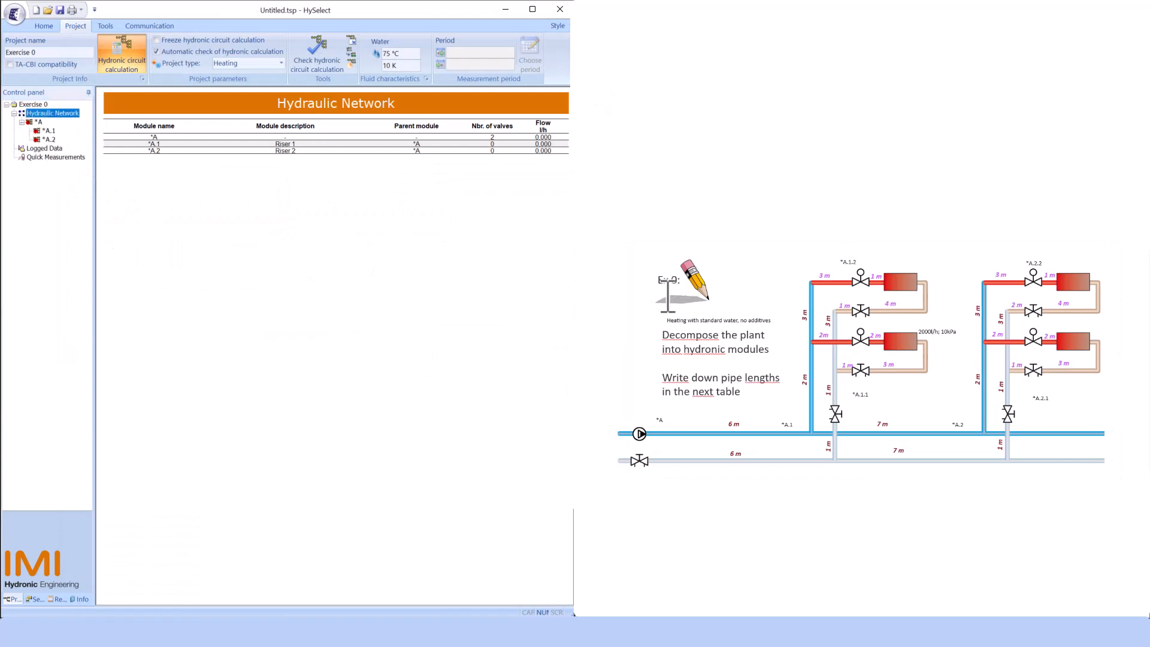
Set up a standard 2-way control circuit with proportional control and manual balancing under Riser 1, described as Floor 1 Riser 1
left_click(49, 131)
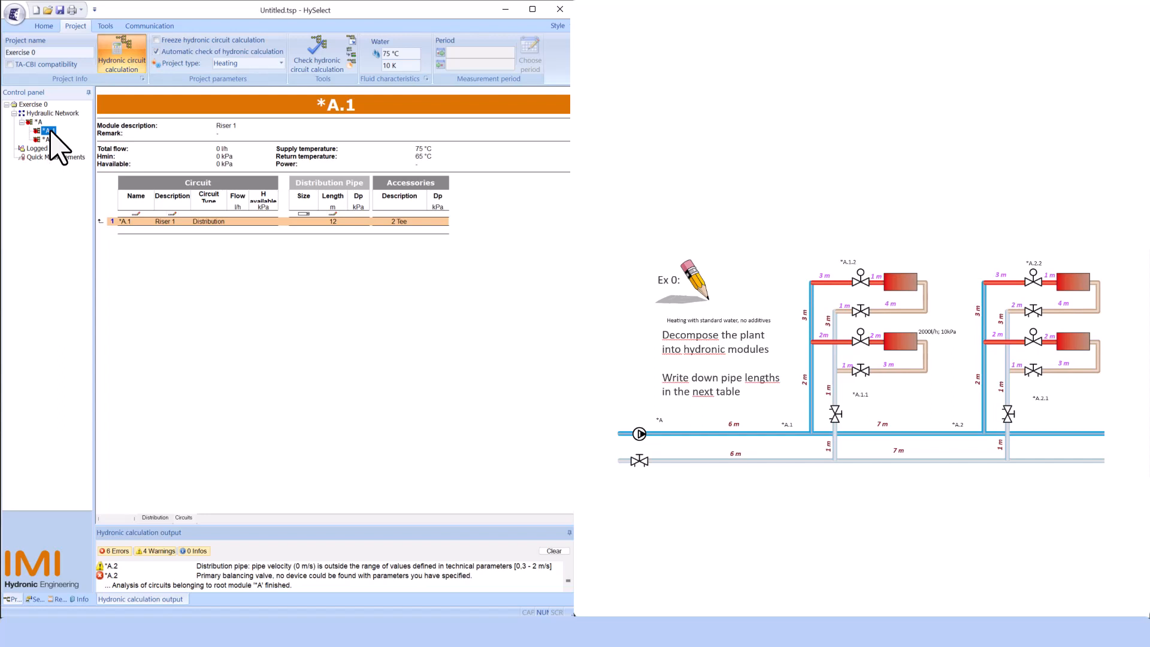
right_click(51, 133)
left_click(70, 142)
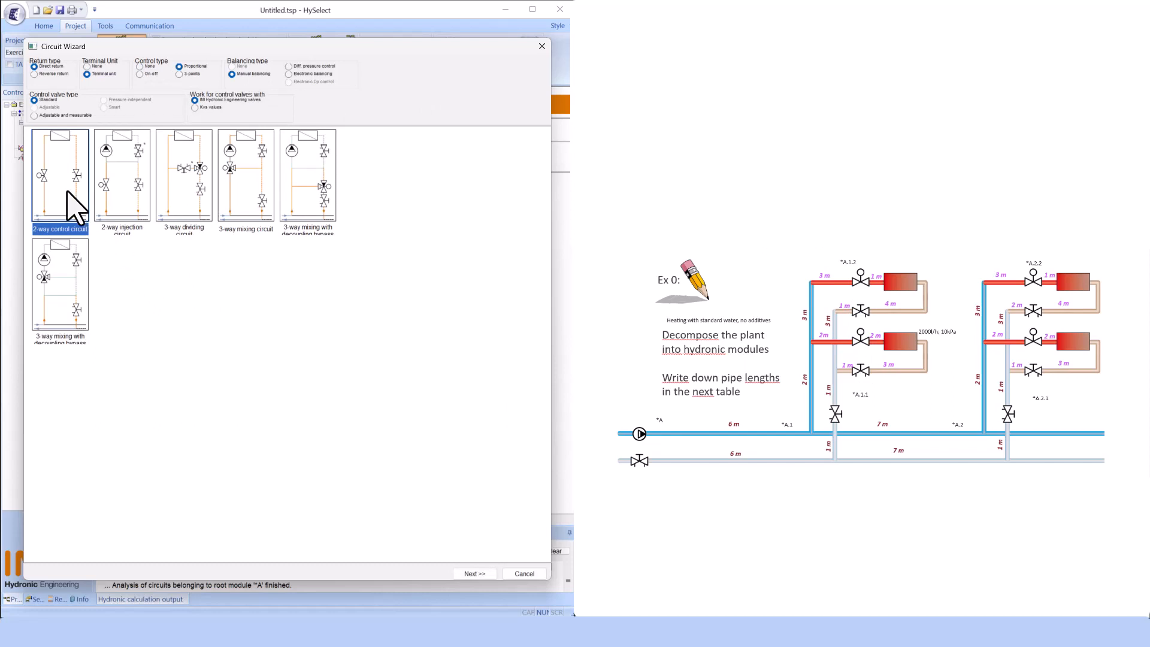
left_click(476, 574)
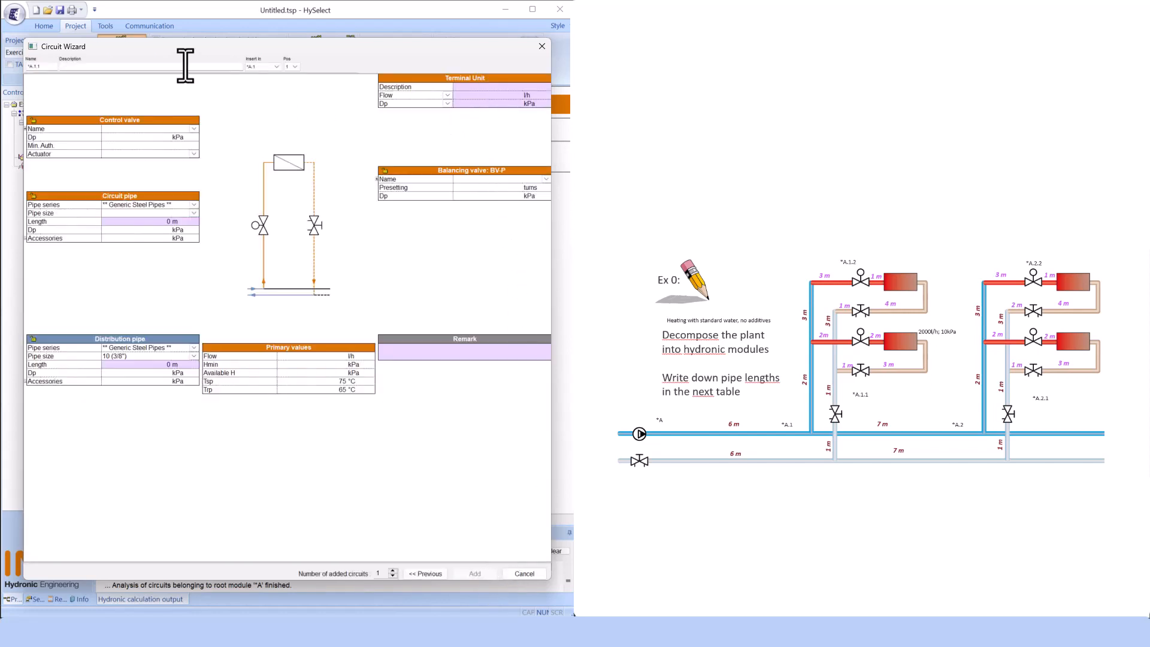
left_click(88, 69)
type("Floor 1 Riser 1")
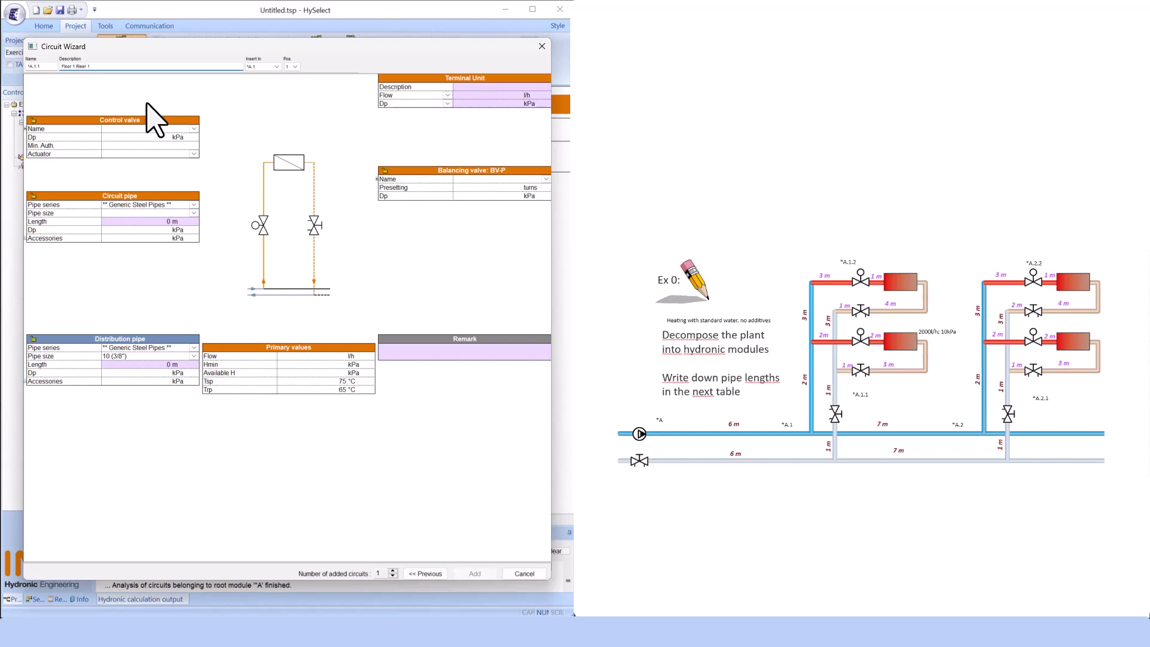
Set the terminal unit's flow to 2000 l/h and its pressure drop to 10 kPa
left_click(491, 96)
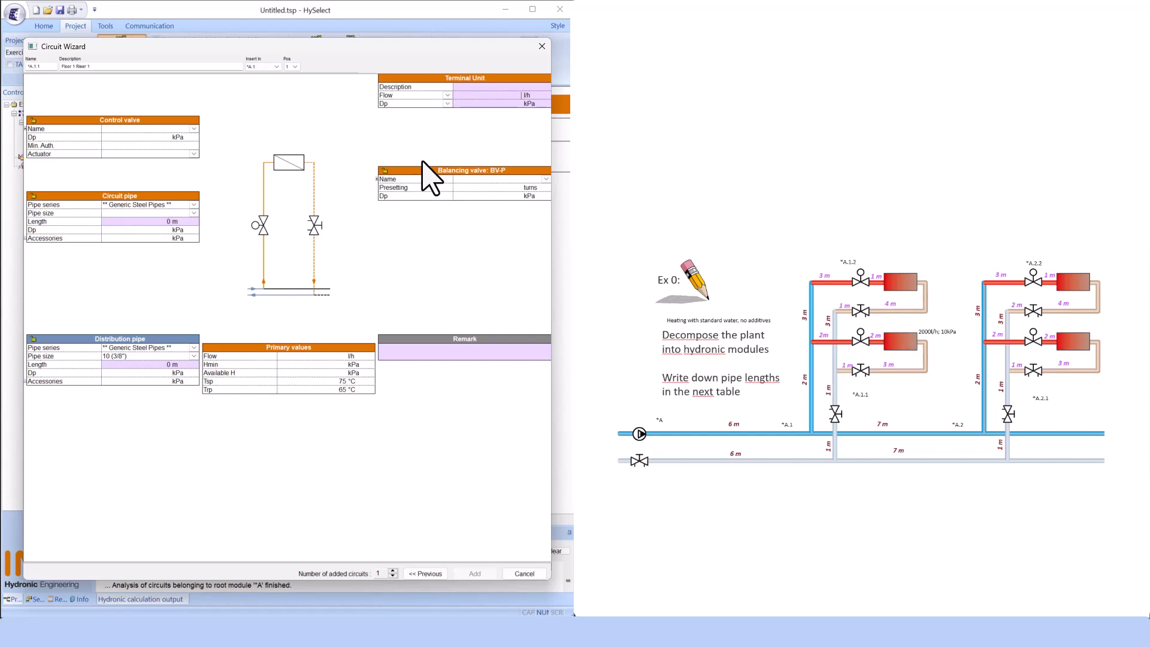
left_click(521, 104)
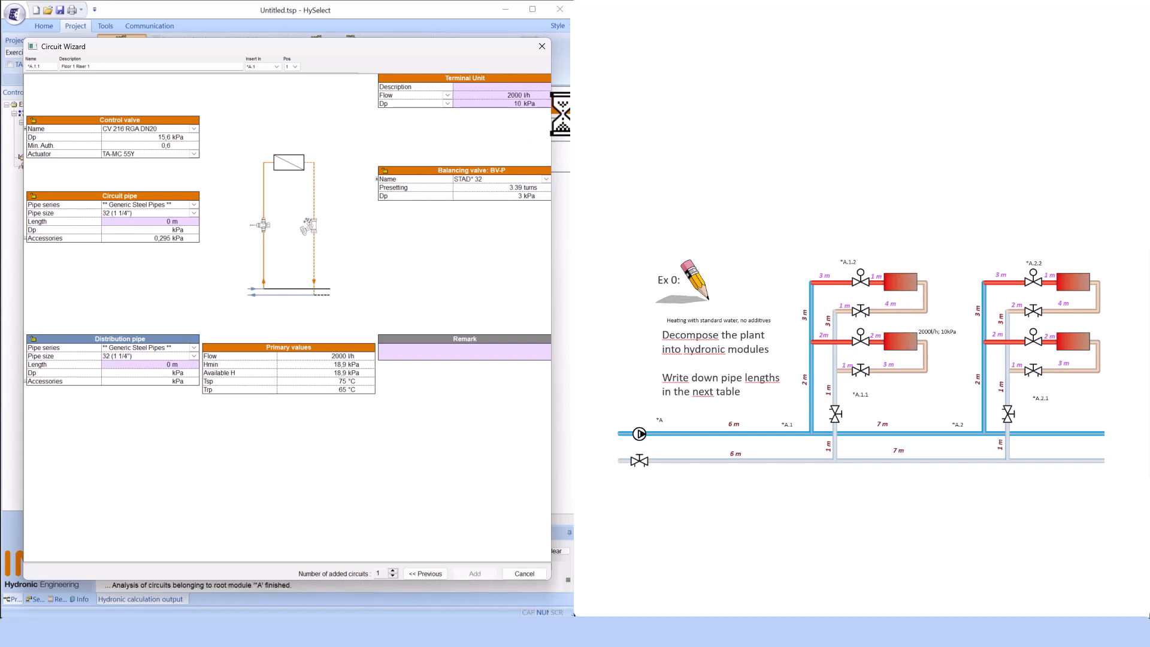
key("Return")
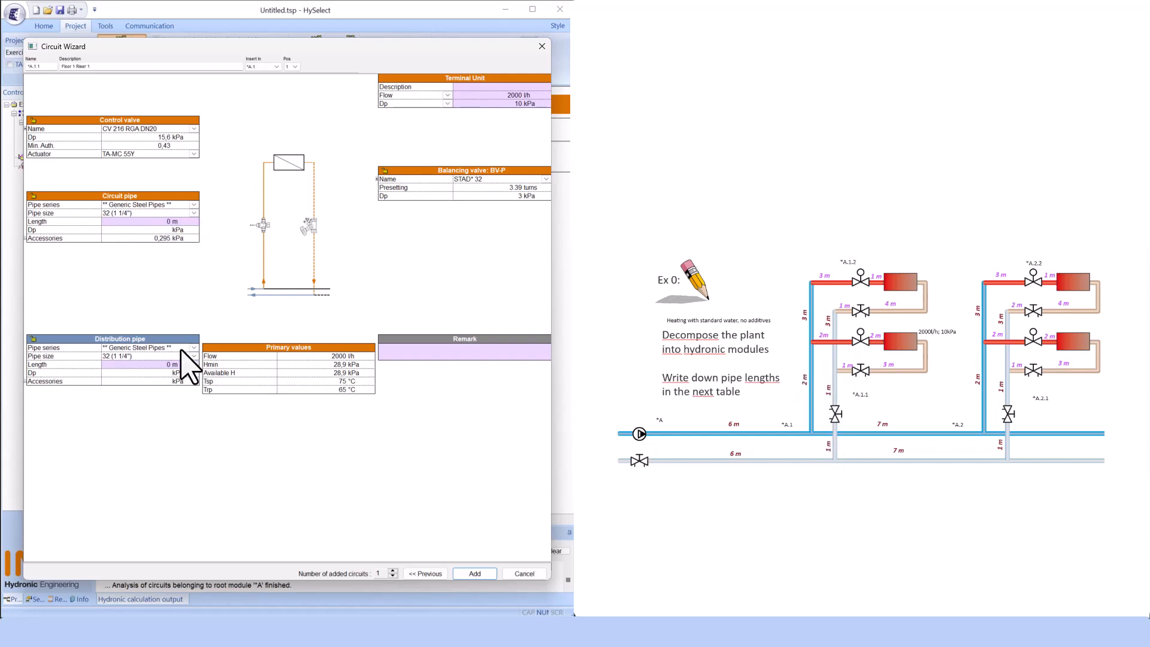
Set the distribution pipe to 4 m and the circuit pipe to 8 m, describe the terminal unit as Fancoil 1, and add the circuit
left_click(172, 365)
type("4")
key("Return")
left_click(169, 222)
key("Return")
left_click(475, 573)
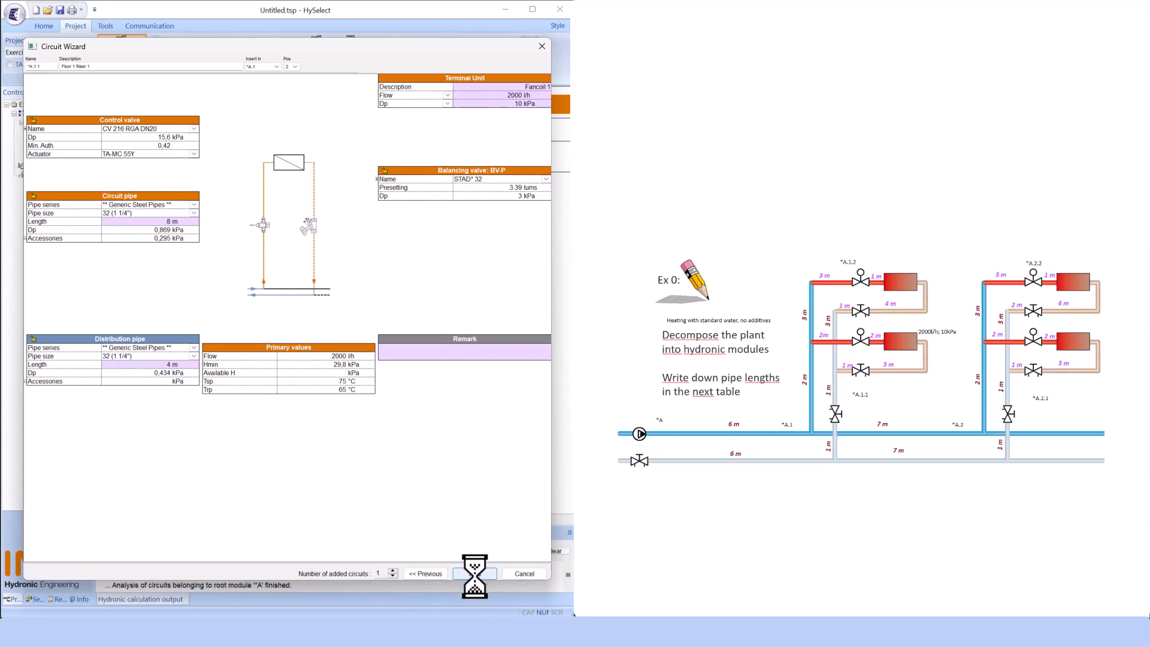
Describe the second circuit's terminal unit as Fancoil 2 and the circuit itself as Floor 2 Riser 1
left_click_drag(245, 46, 292, 45)
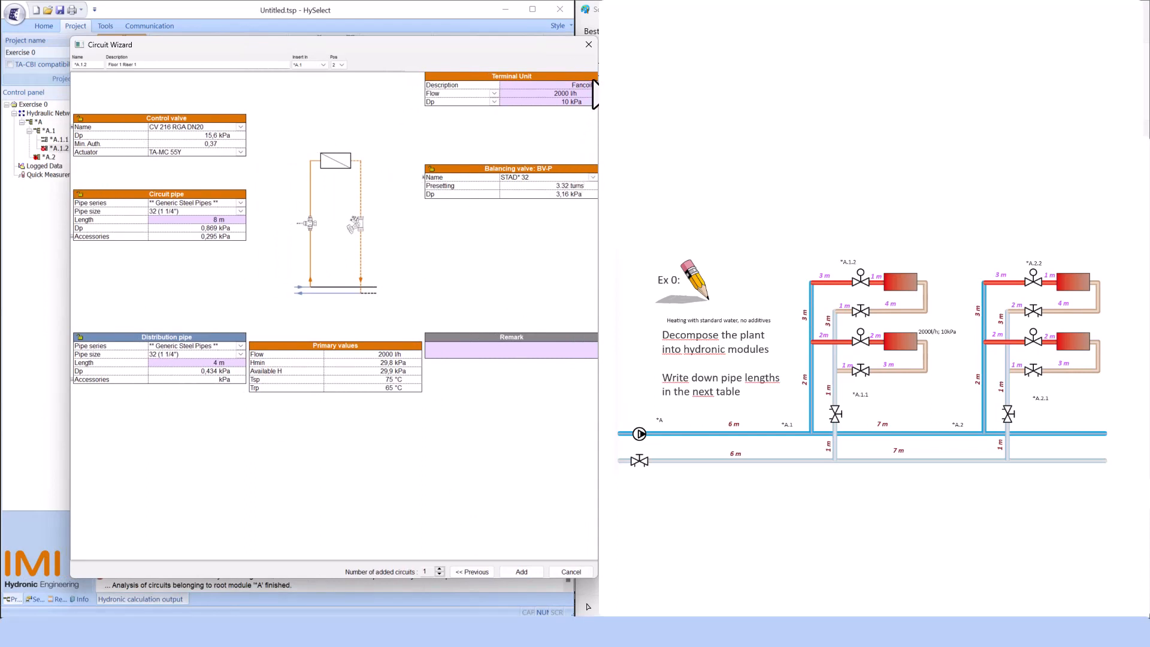
left_click(595, 85)
left_click(114, 65)
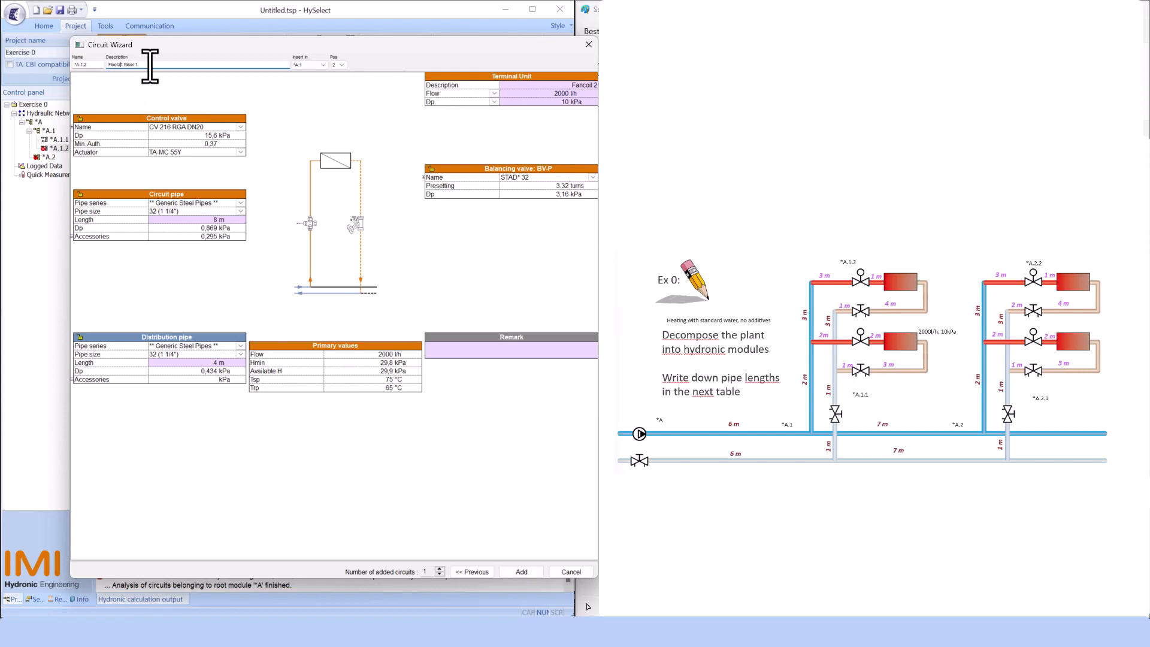
left_click(261, 116)
Set the distribution pipe to 6 m and the circuit pipe to 9 m, add the circuit to Riser 1, and finish adding circuits
left_click(211, 362)
key("Return")
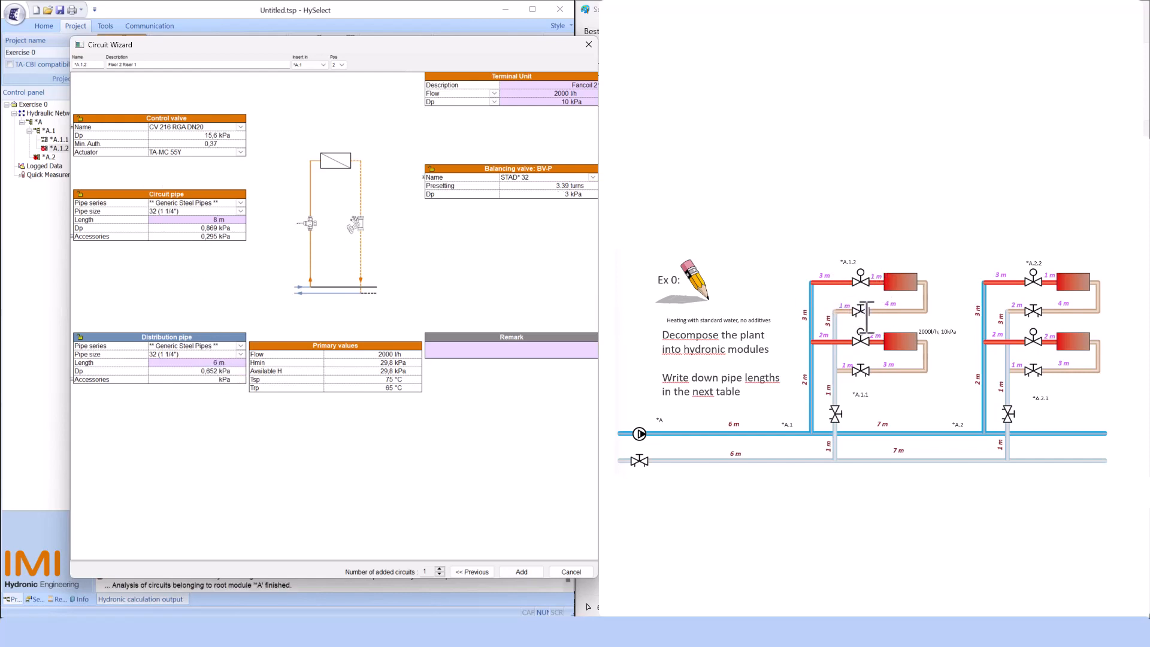
left_click(217, 221)
key("Return")
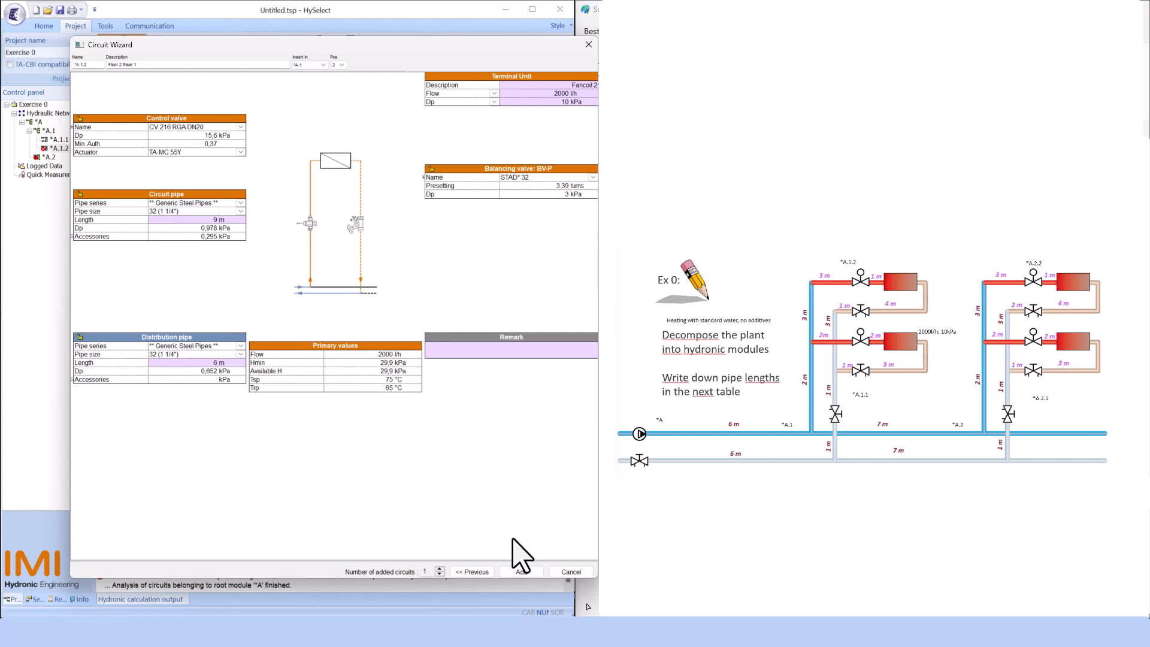
left_click(518, 571)
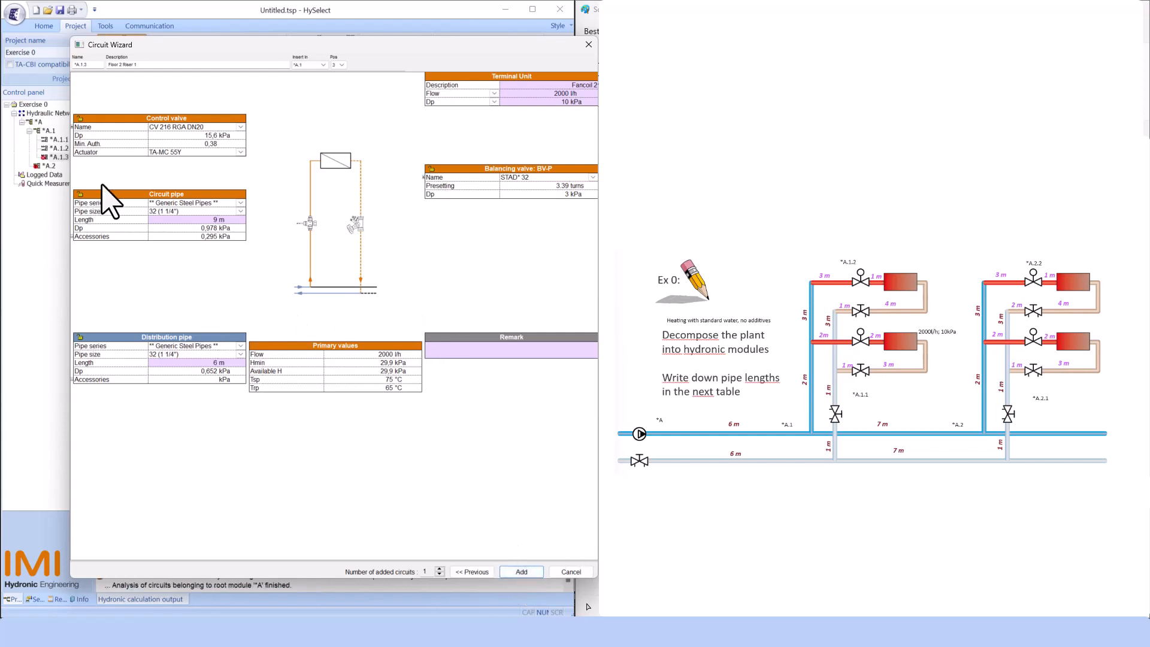
left_click(588, 45)
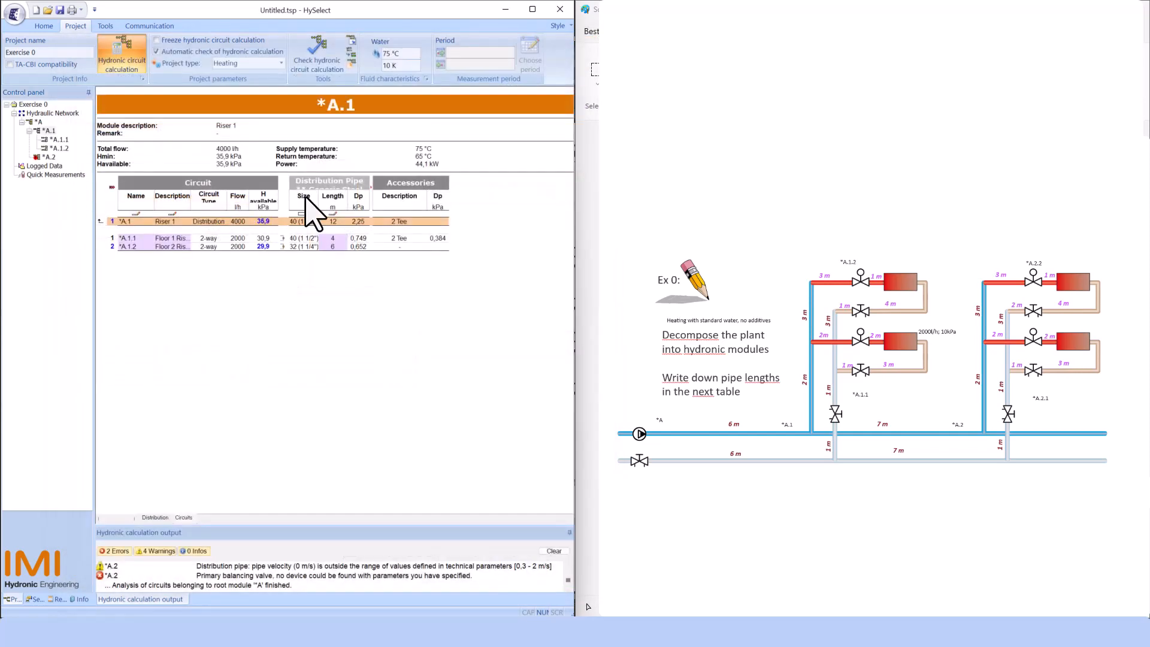
left_click(51, 158)
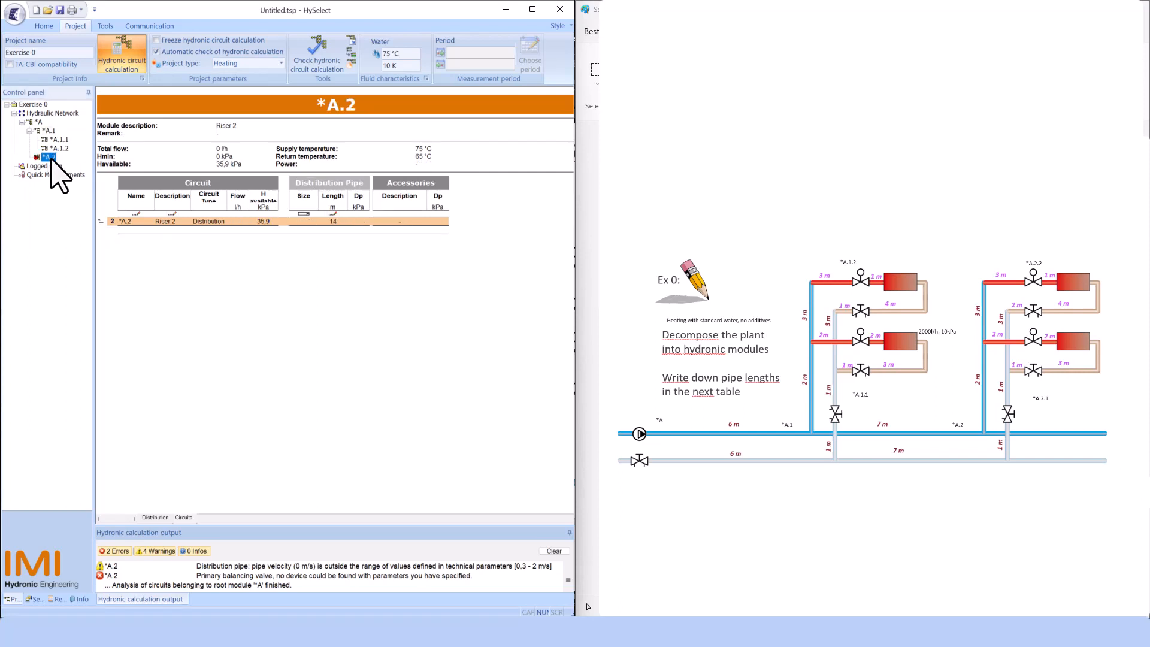
right_click(51, 159)
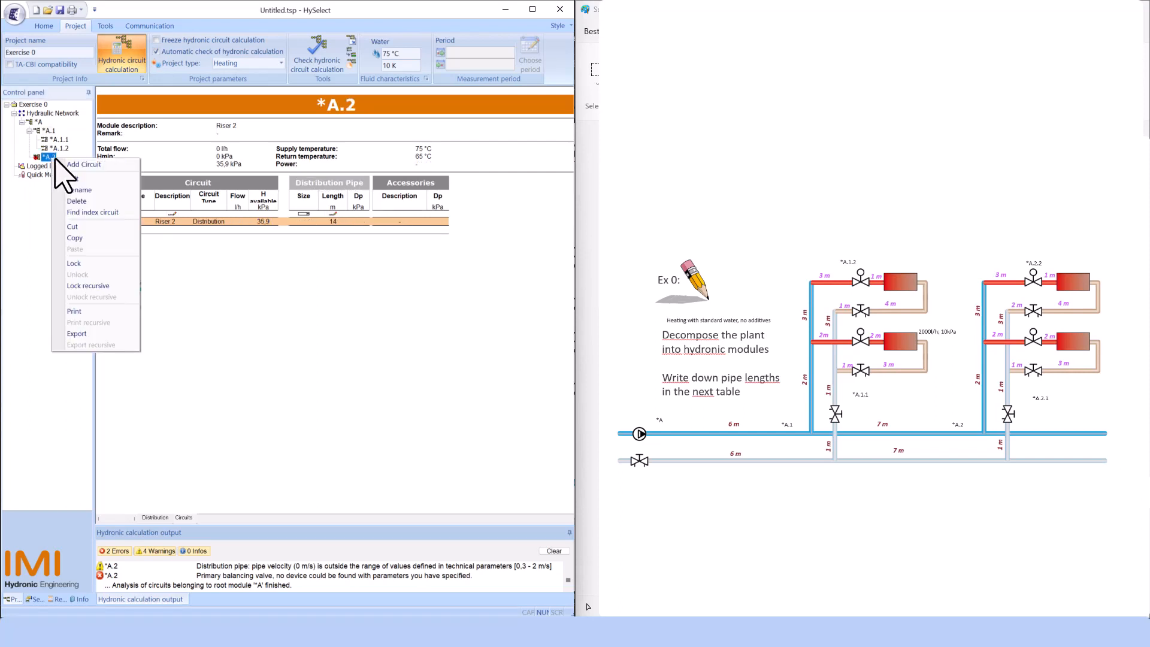
left_click(37, 205)
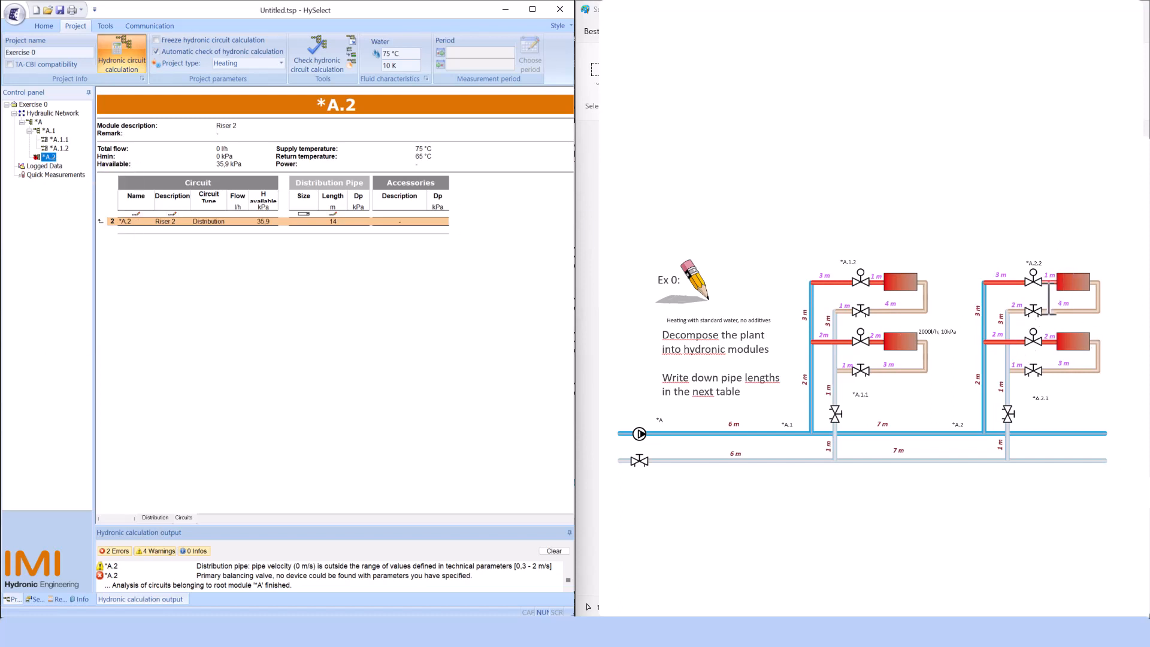
Copy both terminal circuits, *A.1.1 and *A.1.2, from Riser 1
left_click(101, 221)
left_click(101, 221)
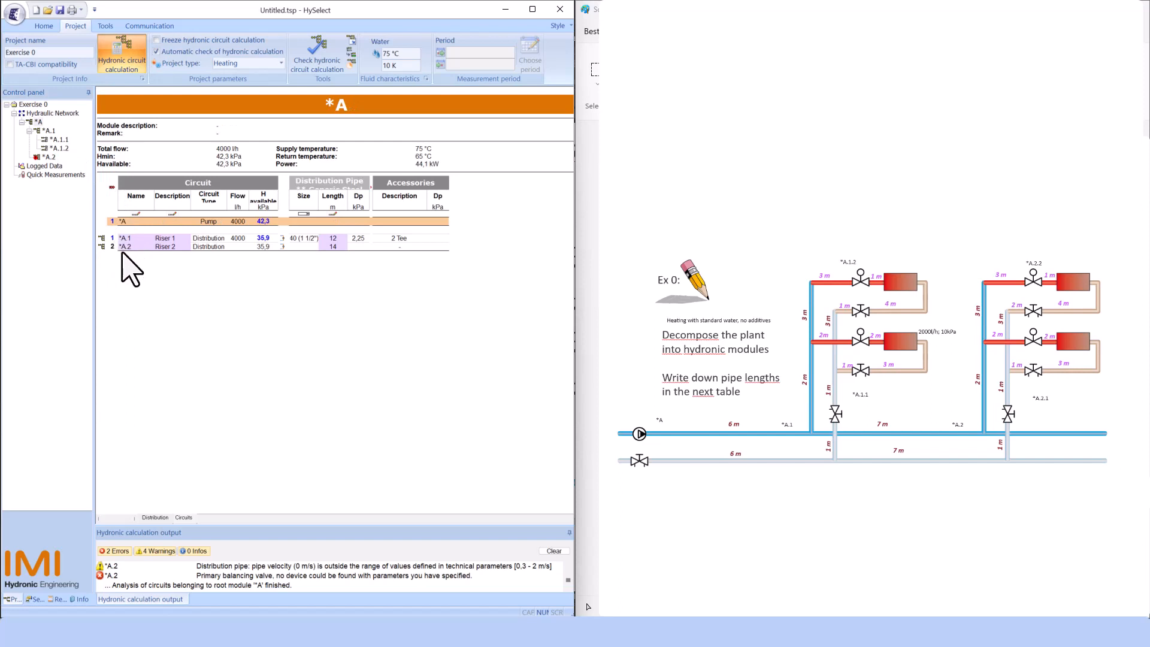
left_click(100, 238)
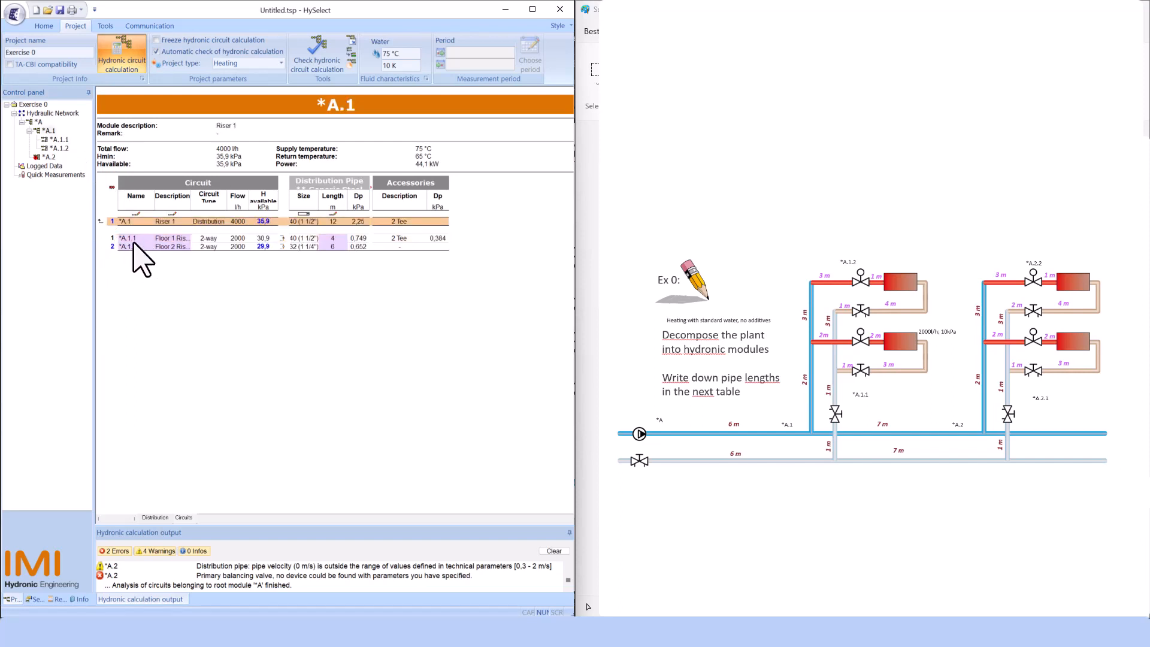
left_click(133, 239)
left_click(136, 247, "ctrl")
right_click(137, 248)
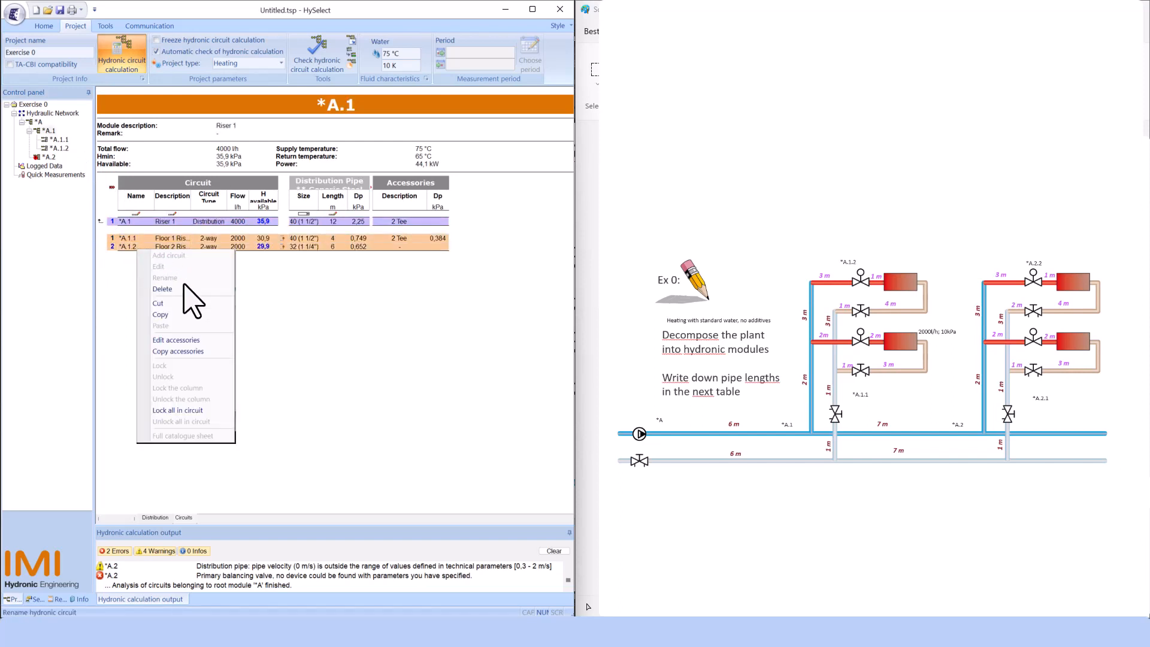
left_click(170, 315)
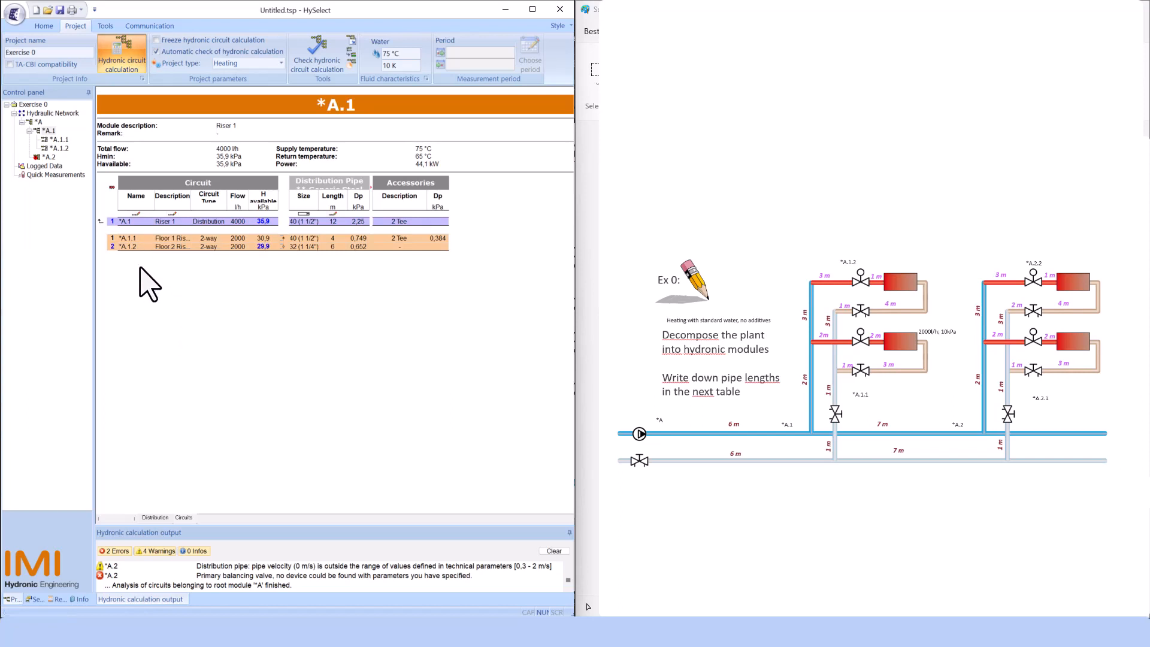
Paste the copied terminal circuits into the Riser 2 module, *A.2
left_click(48, 157)
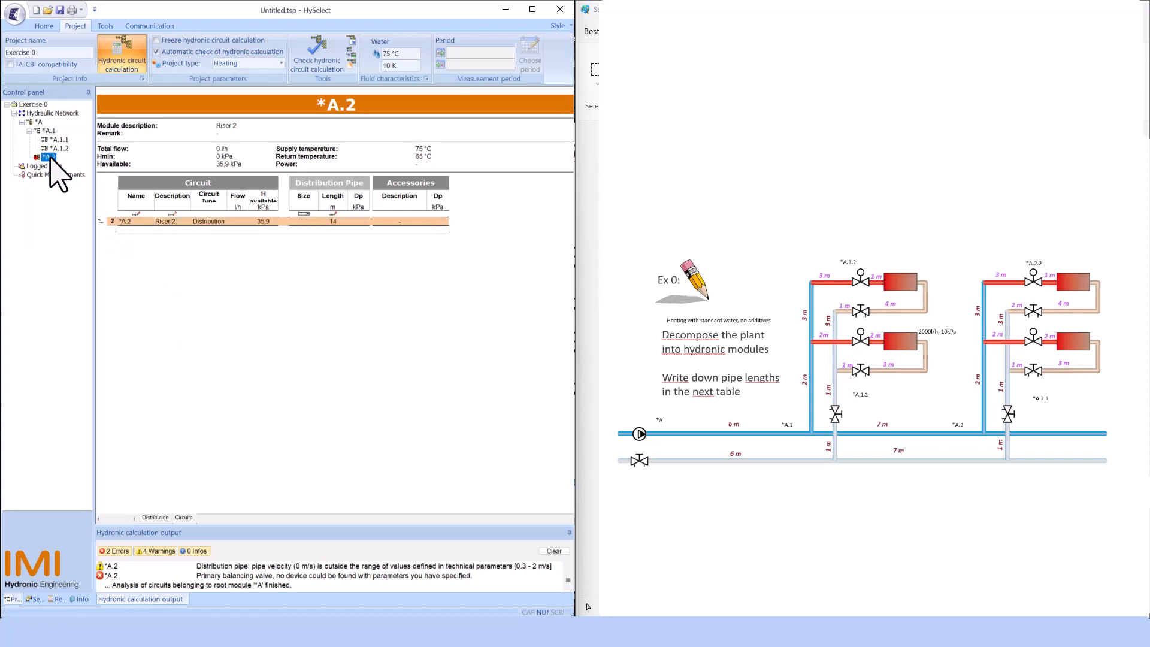
right_click(50, 157)
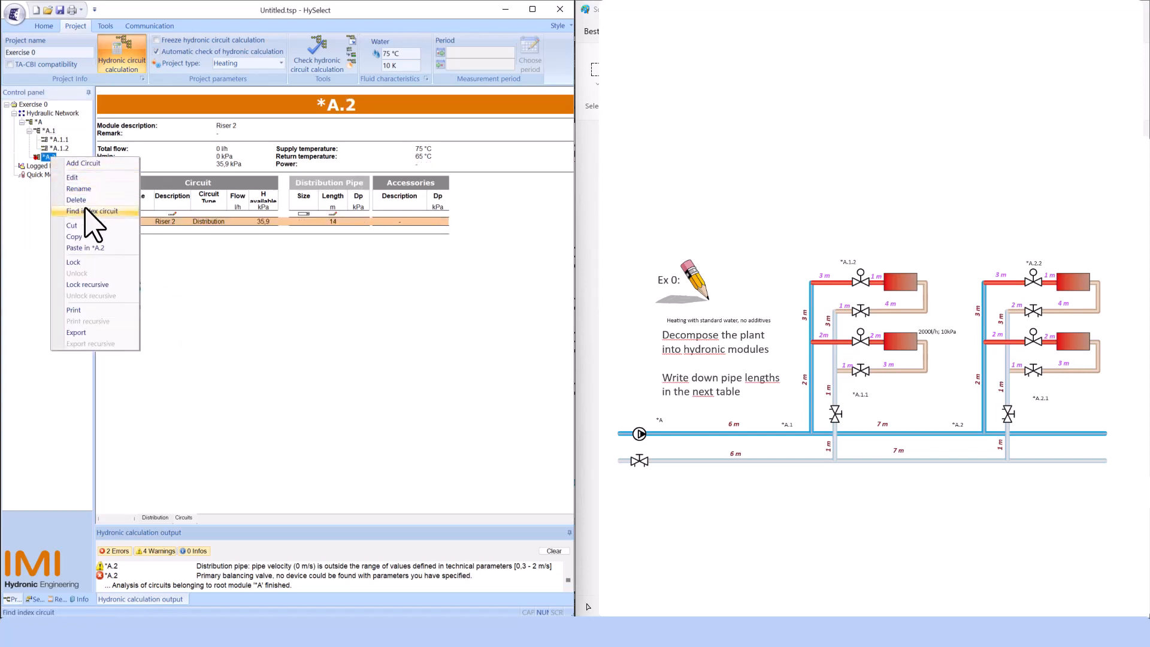
left_click(84, 247)
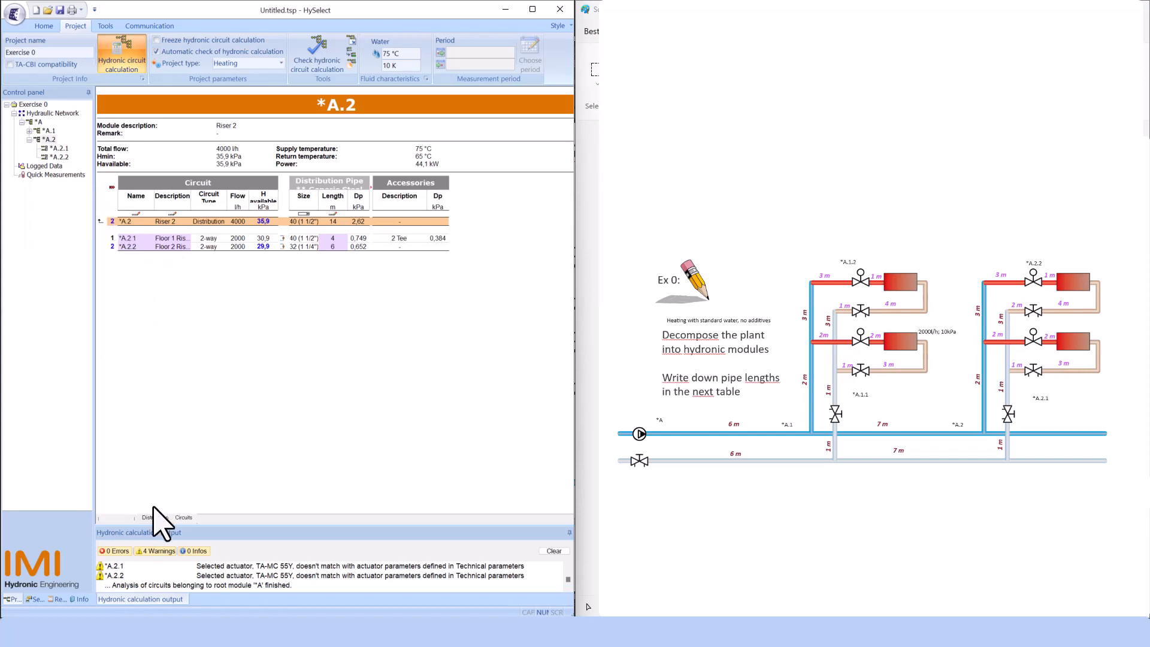
Edit circuit *A.2.1 so that its description is Floor 1 Riser 2 and its terminal unit is Fancoil 3
left_click(116, 238)
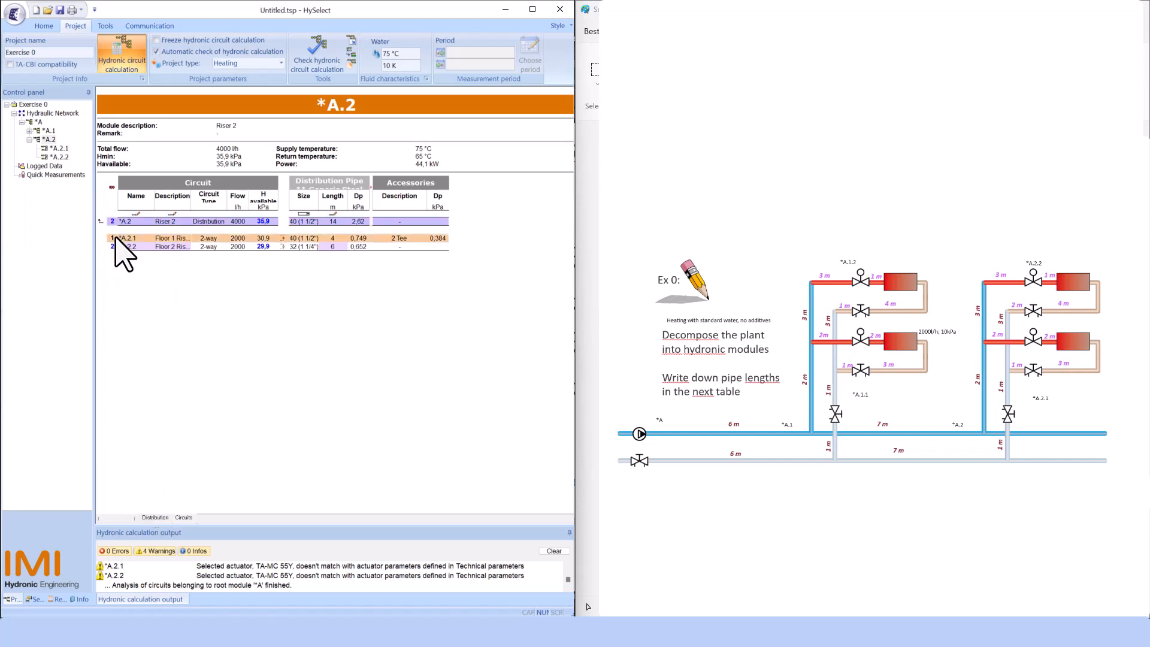
left_click(184, 517)
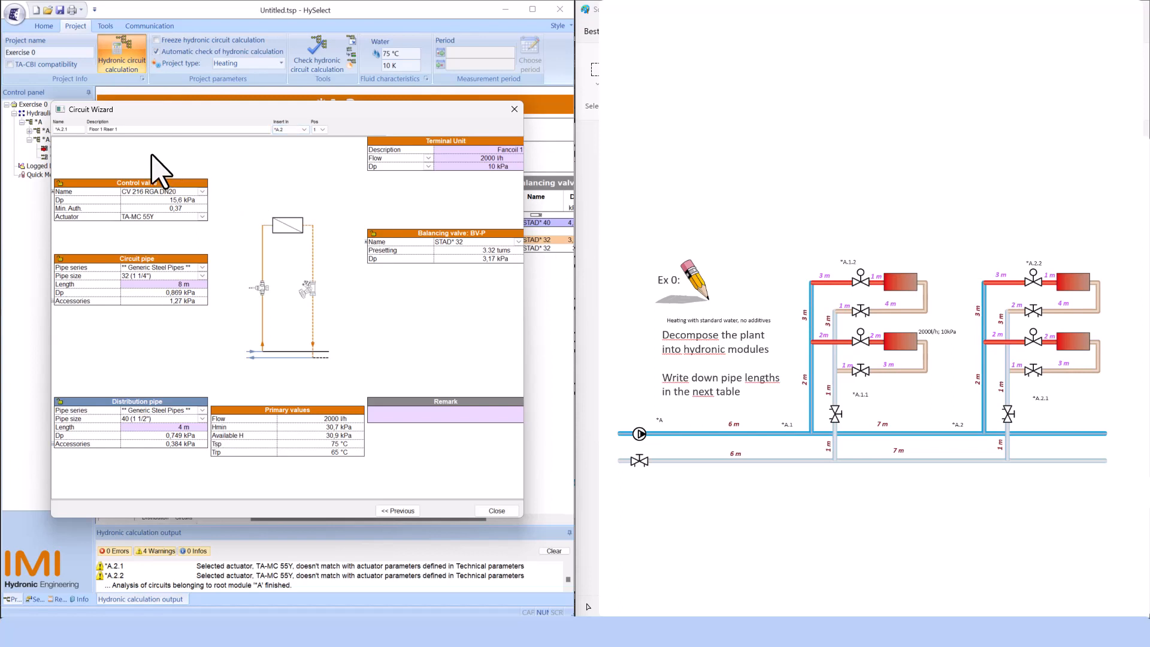
left_click(100, 131)
type("2")
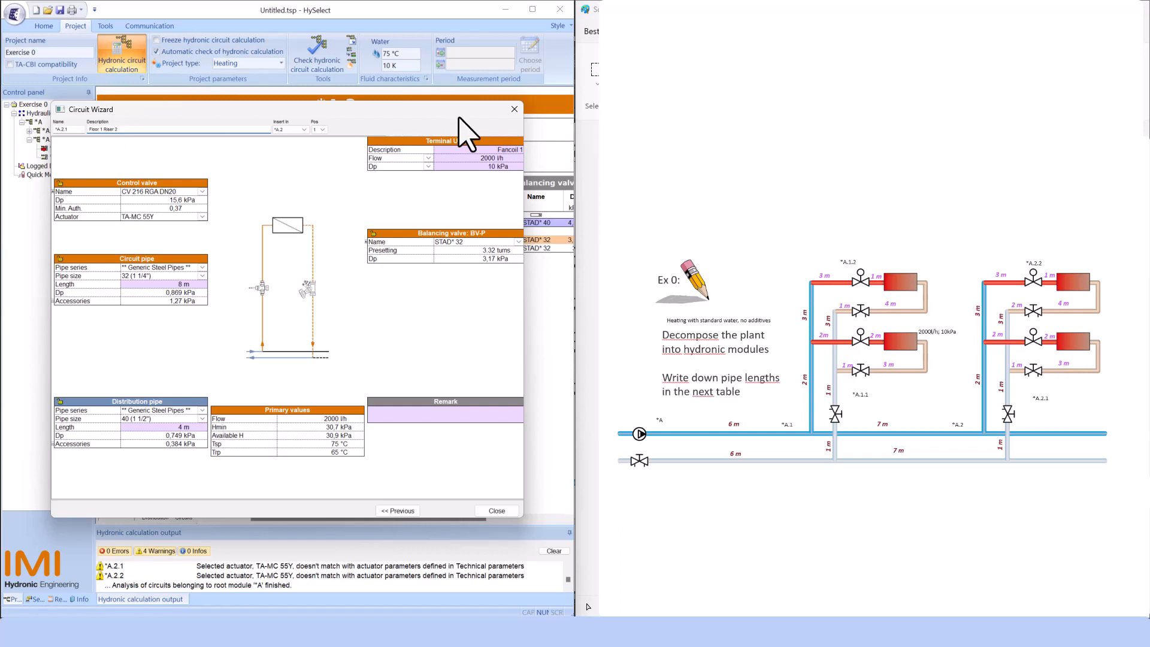
left_click(508, 151)
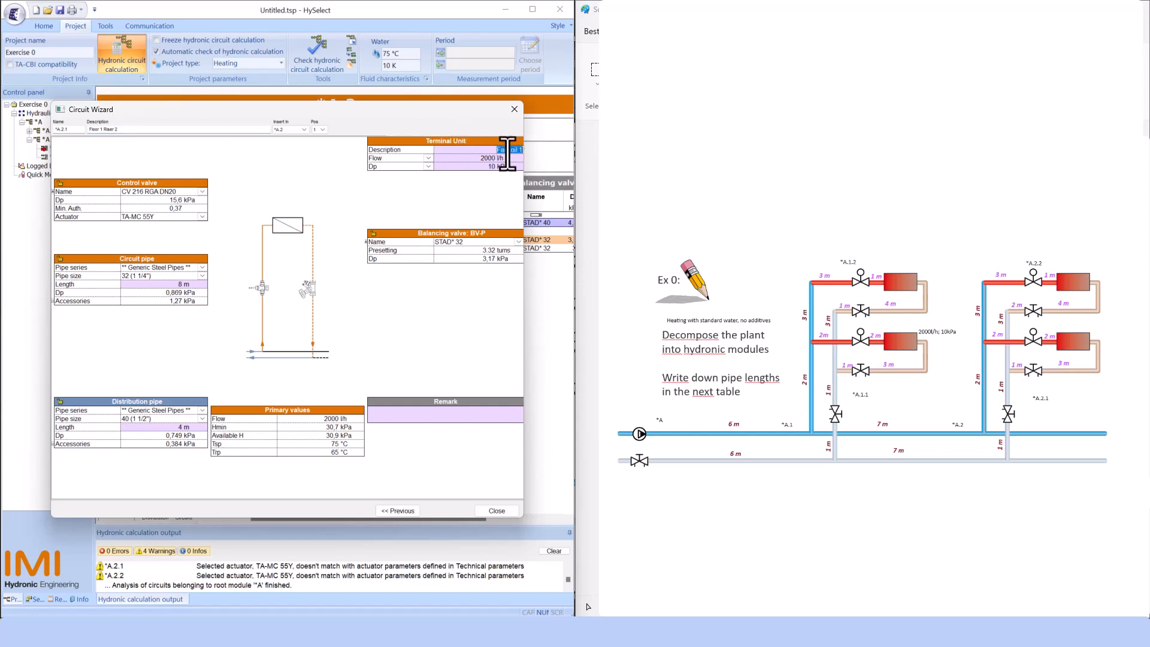
left_click(519, 155)
left_click(502, 511)
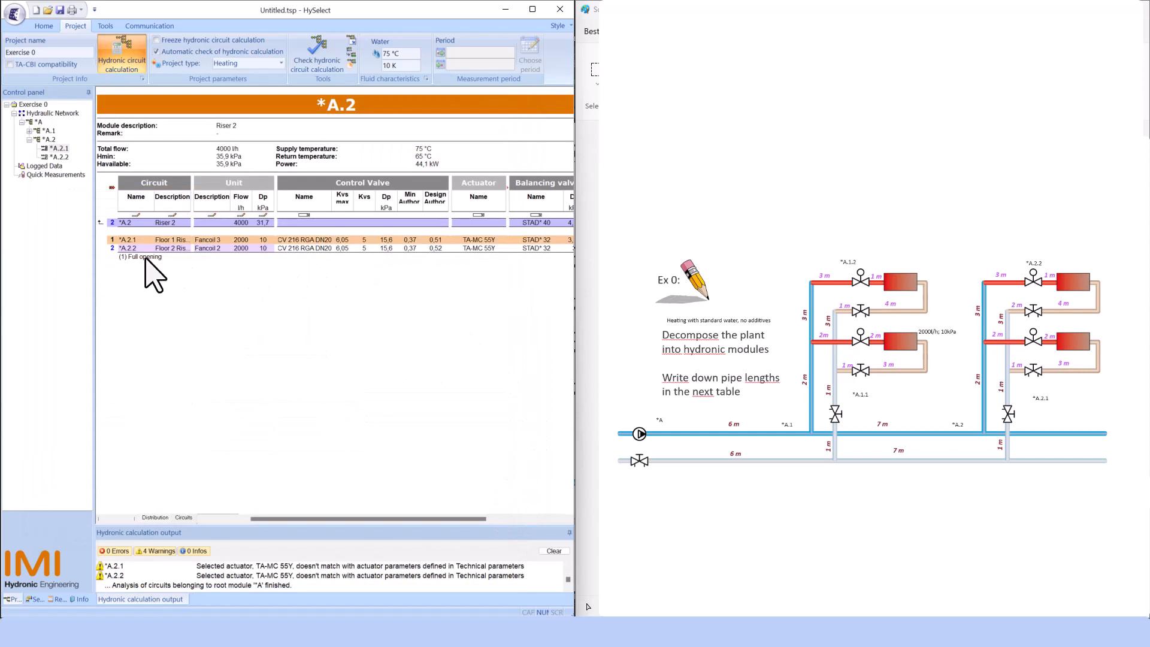
Update the circuit pipe length of *A.2.2 to match the pipe lengths in the plant diagram
left_click(158, 516)
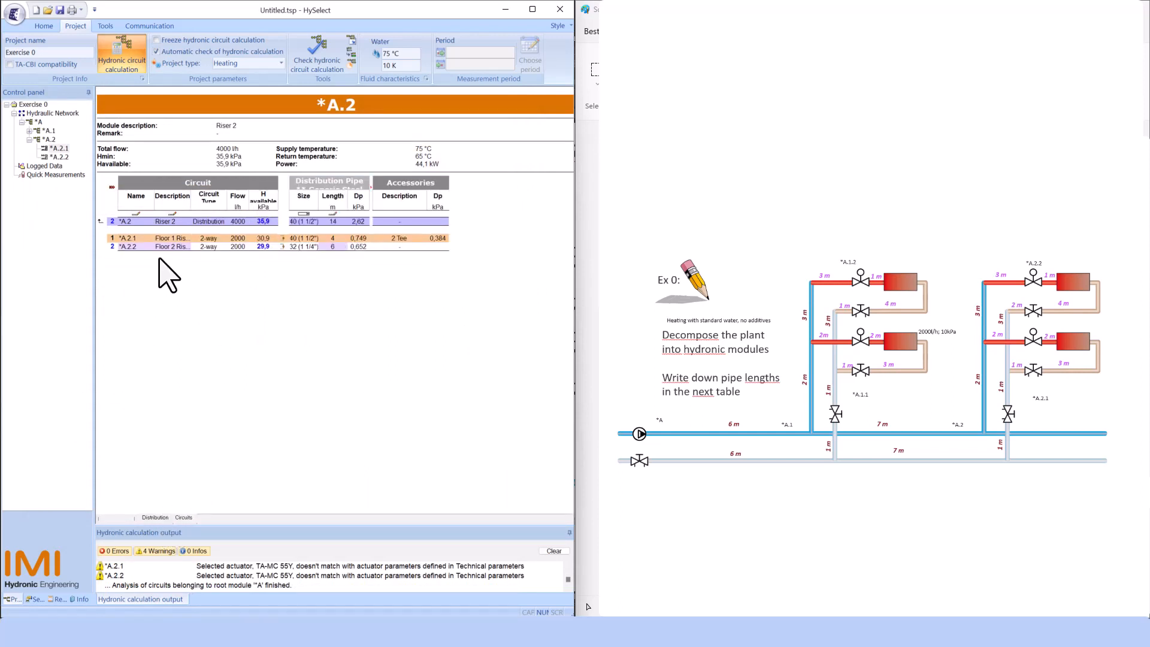
left_click(182, 517)
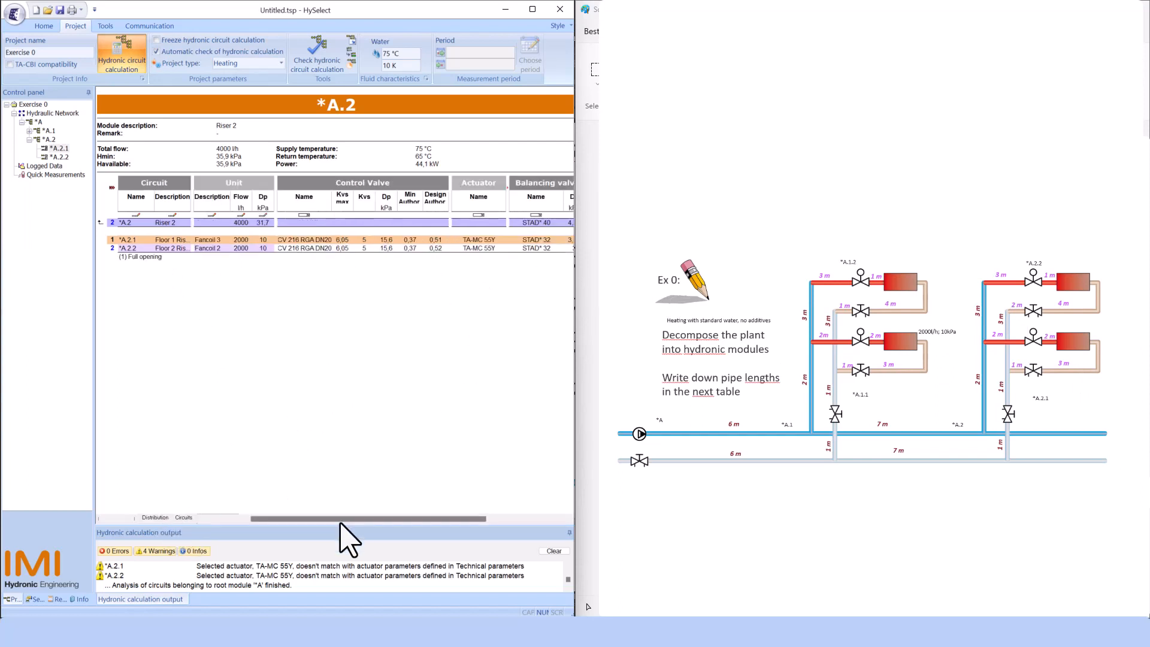
left_click_drag(381, 520, 531, 539)
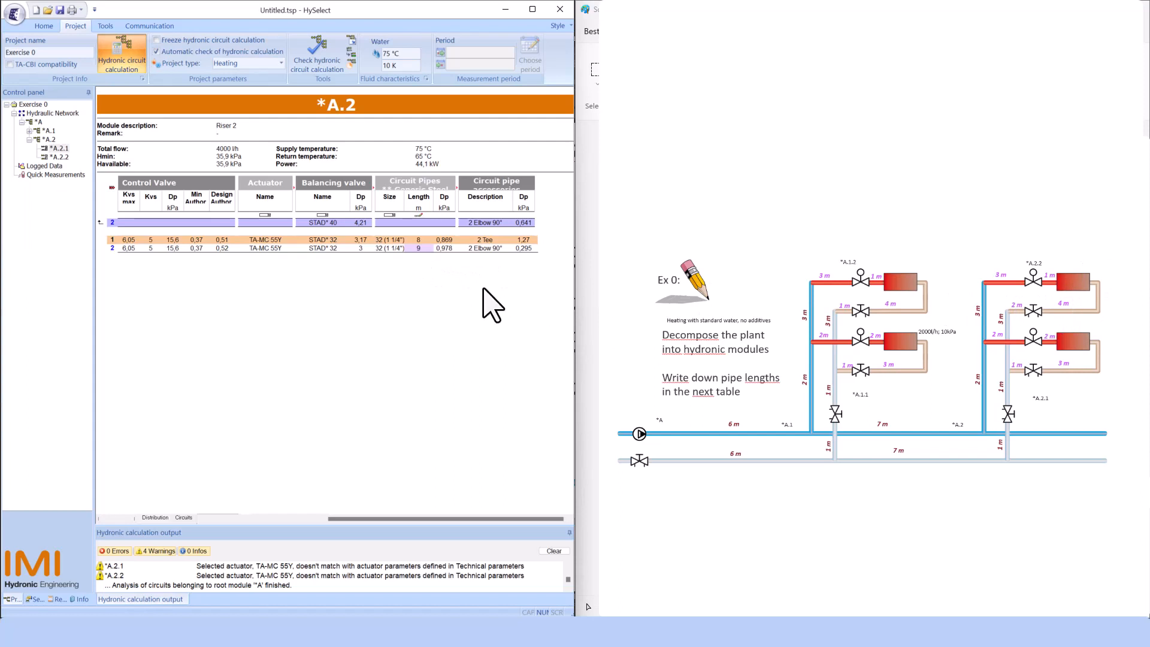
left_click(413, 249)
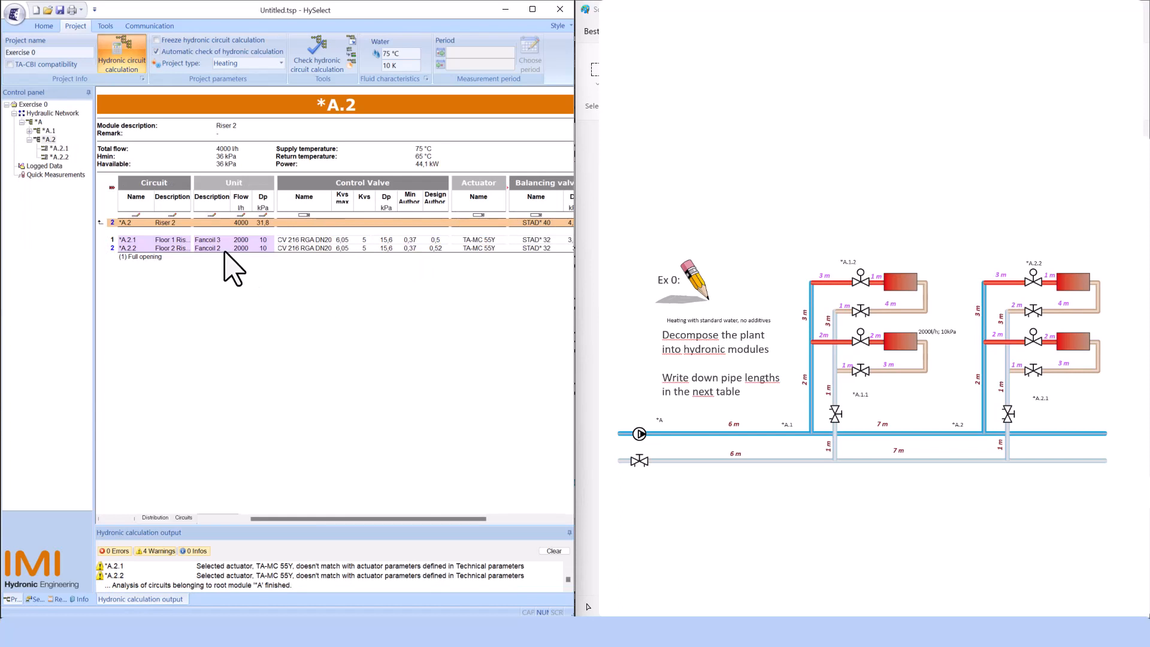
Describe the terminal unit of *A.2.2 as Fancoil 4 and the circuit as Floor 2 Riser 2, and return to module *A
left_click(221, 248)
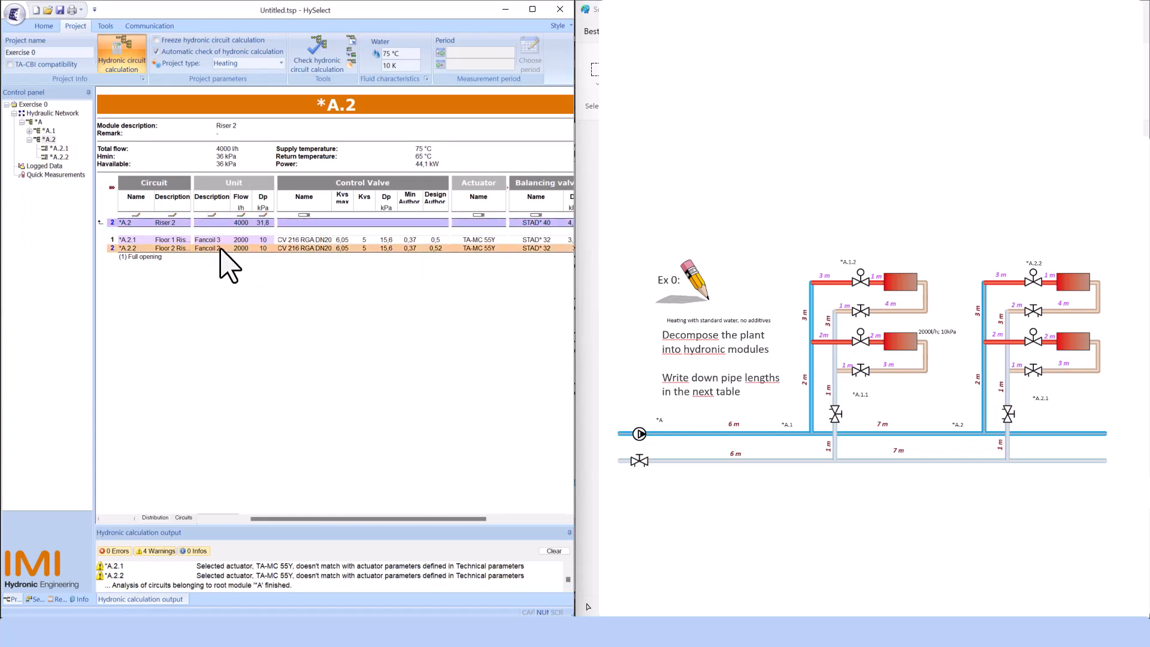
left_click(219, 248)
left_click_drag(191, 201, 258, 213)
double_click(198, 248)
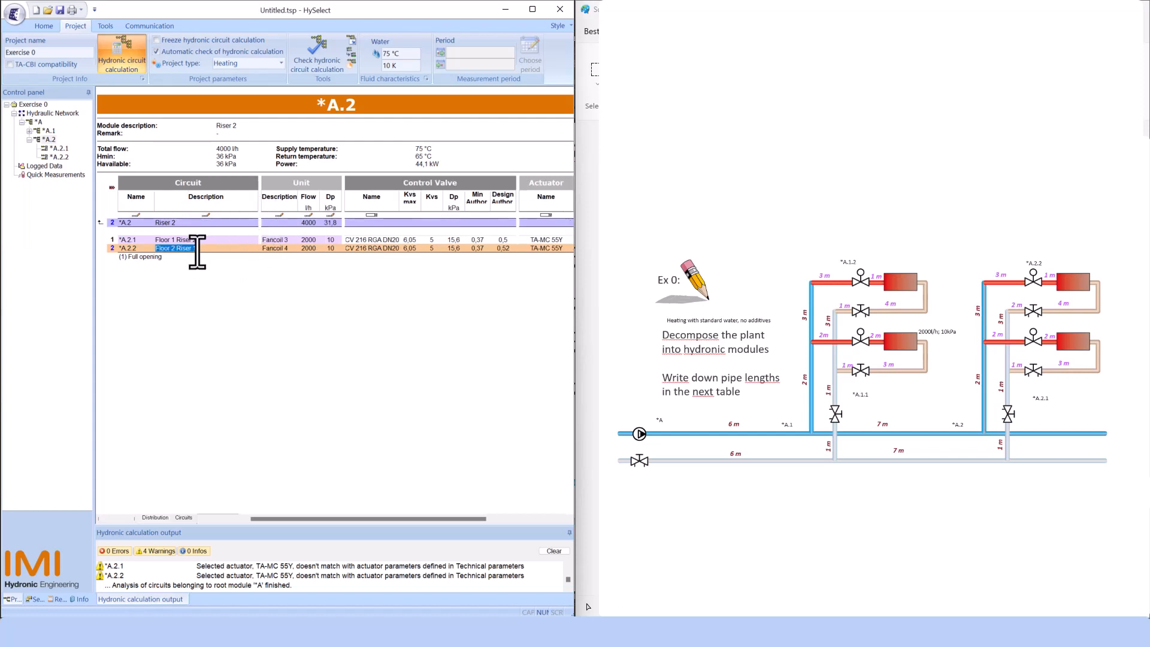
left_click(213, 250)
left_click(346, 240)
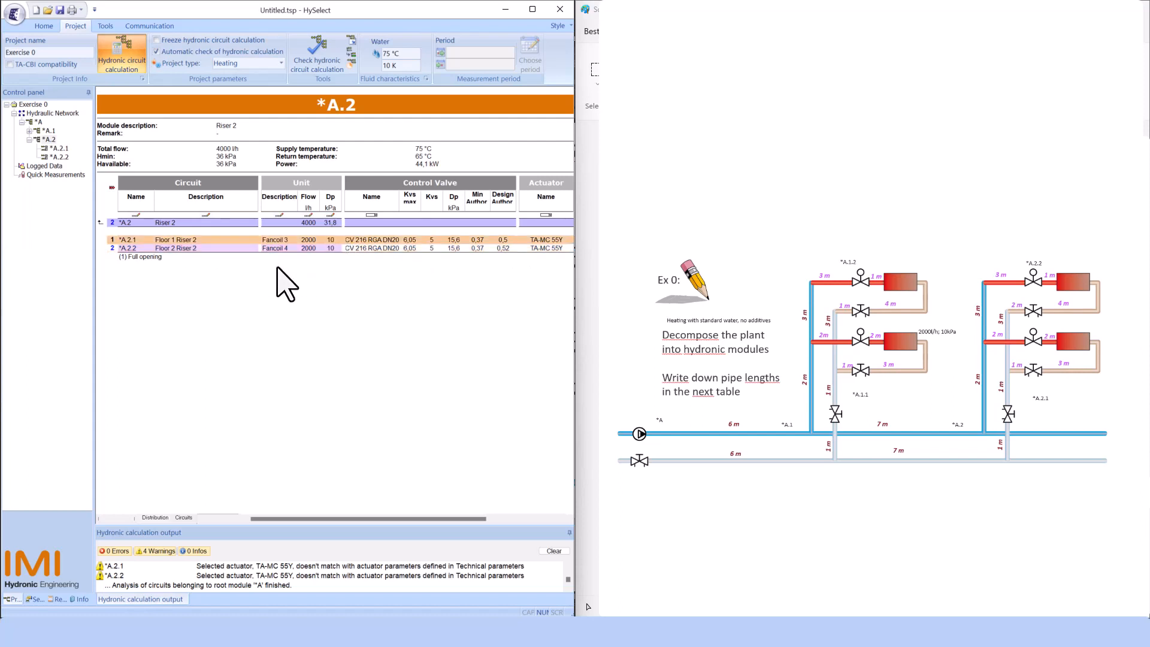
left_click(103, 224)
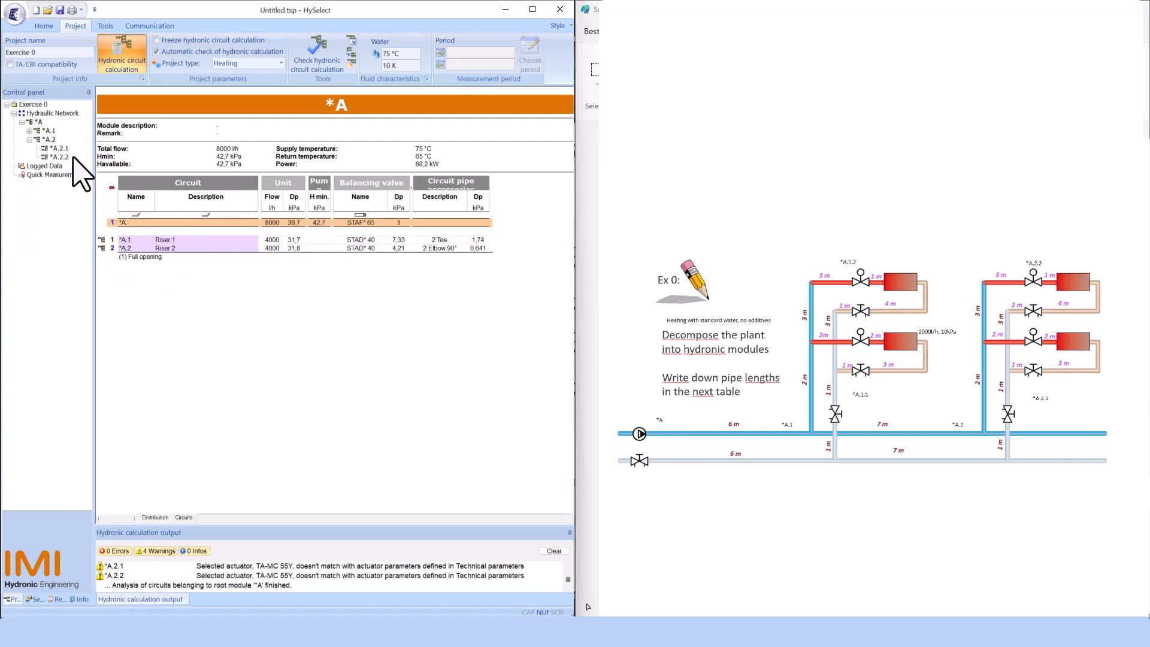